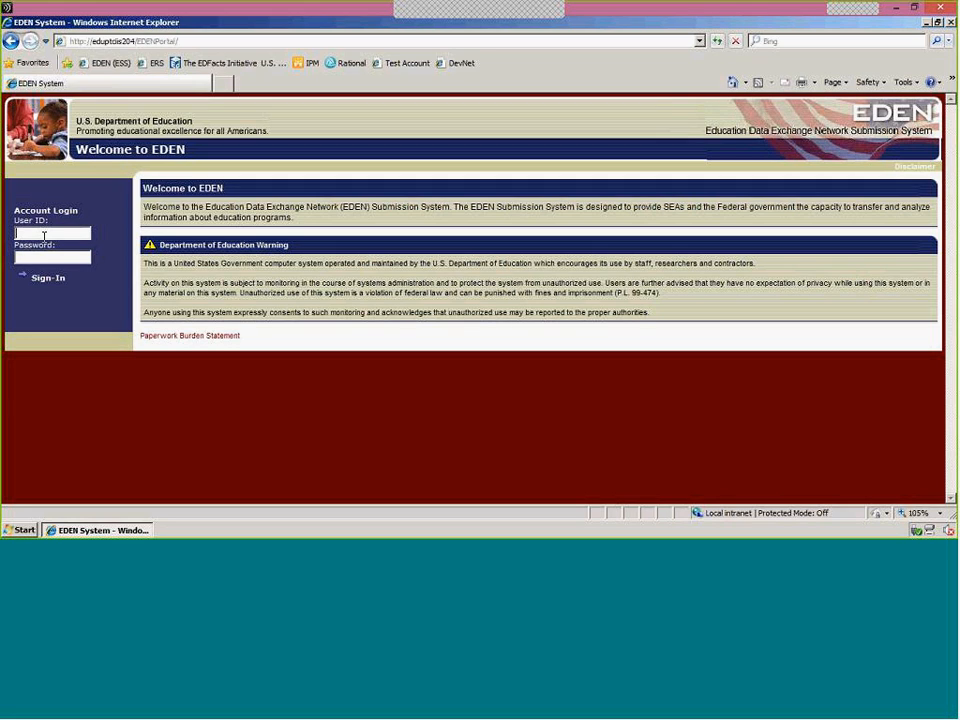
Sign in to the EDEN portal with the account's user ID and password.
key(Return)
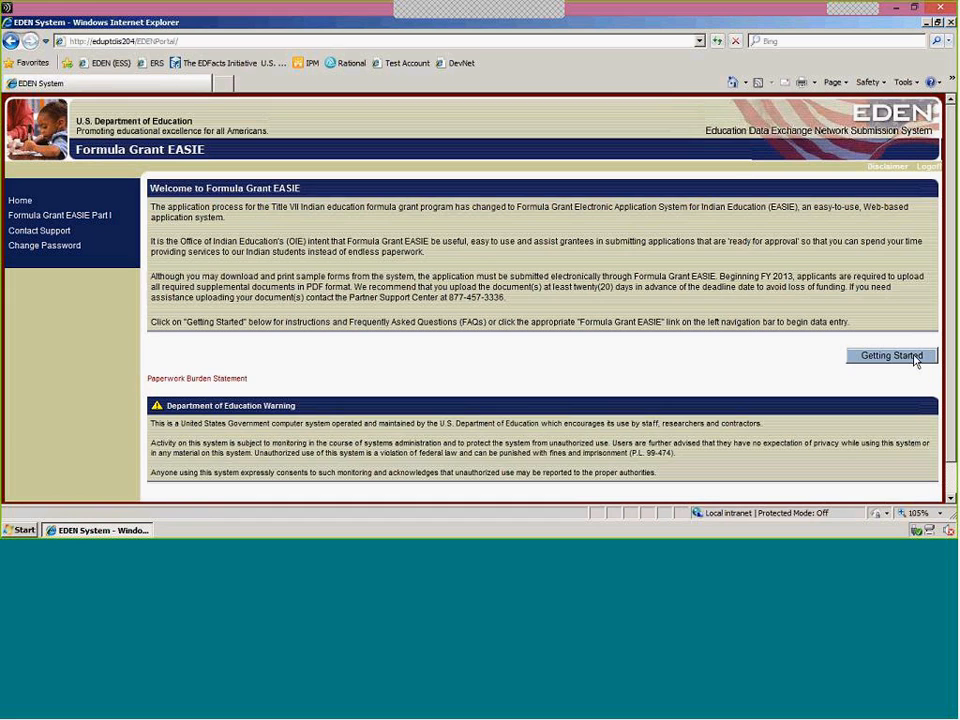
Open the Getting Started blank forms page and review the sample application, approval and certification forms offered for download.
click(913, 358)
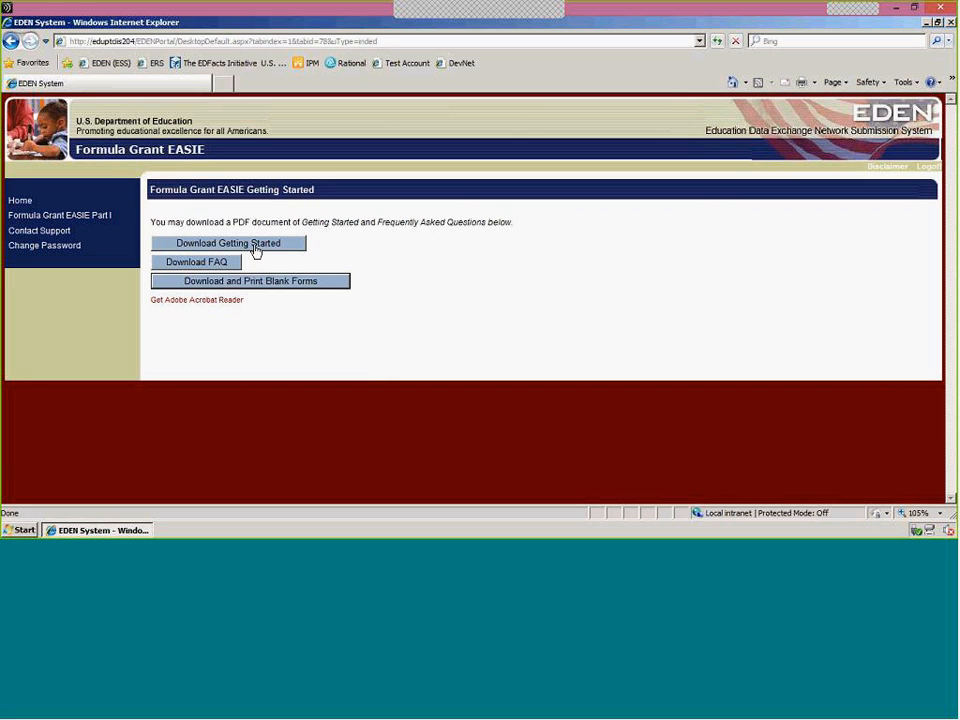
click(326, 284)
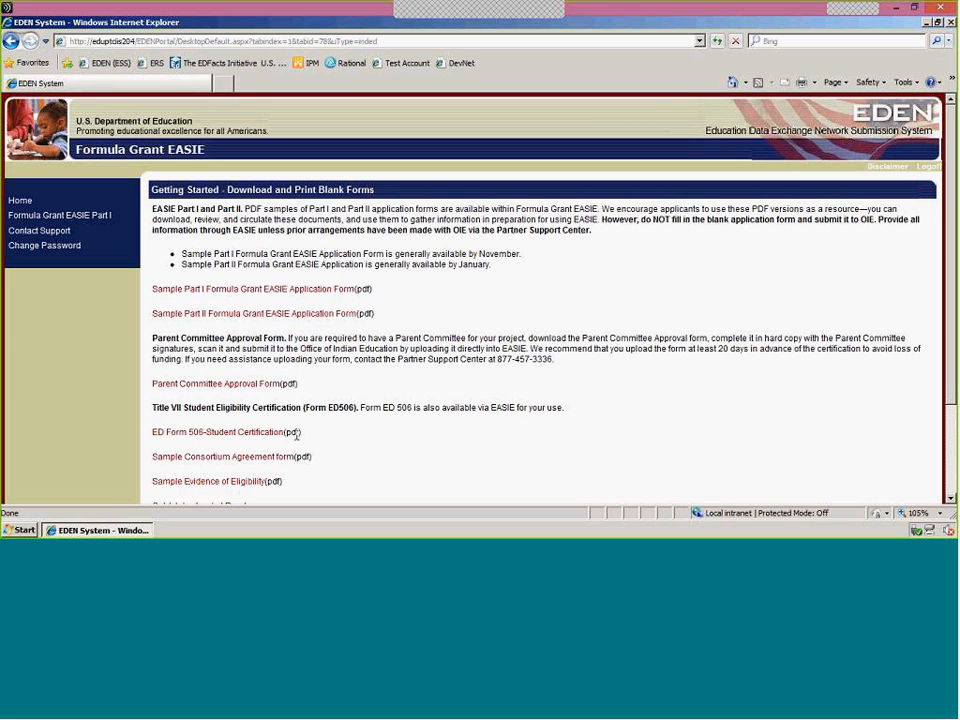
scroll(334, 452, down, 1)
scroll(349, 450, down, 1)
scroll(349, 452, up, 1)
scroll(349, 452, up, 1)
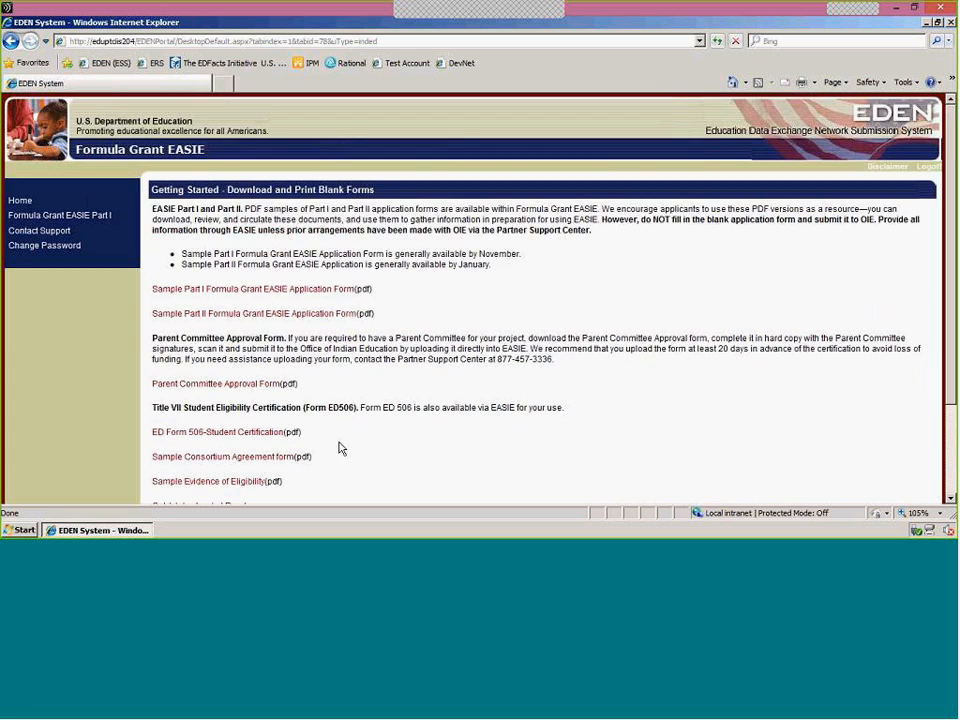
Open section 1.0 Applicant Type and Student Count of Formula Grant EASIE Part I and proceed past its instructions.
click(103, 218)
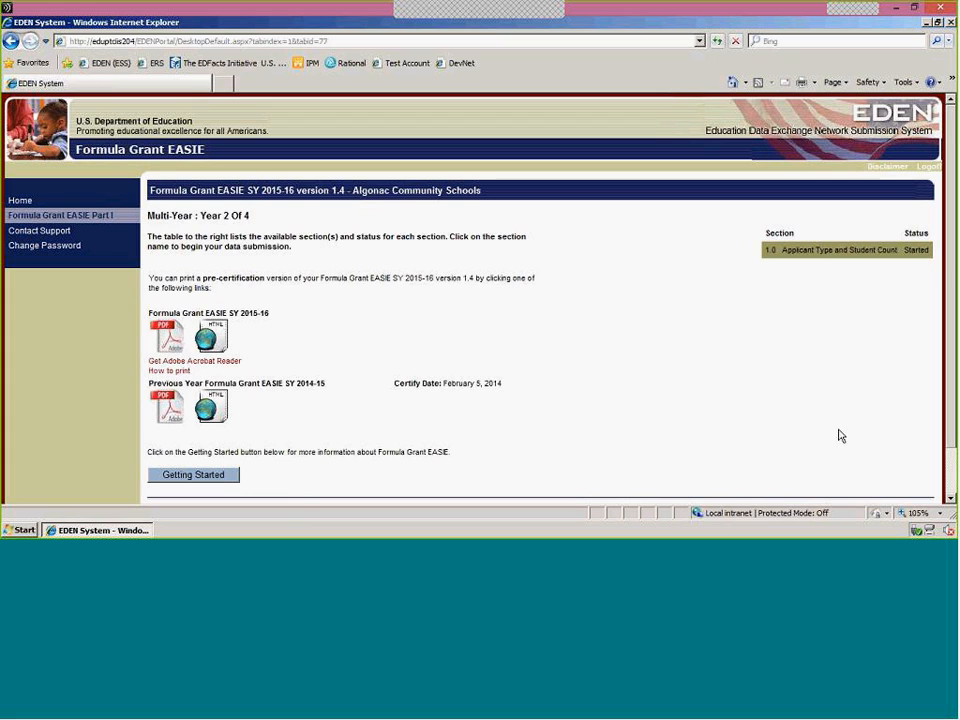
click(855, 252)
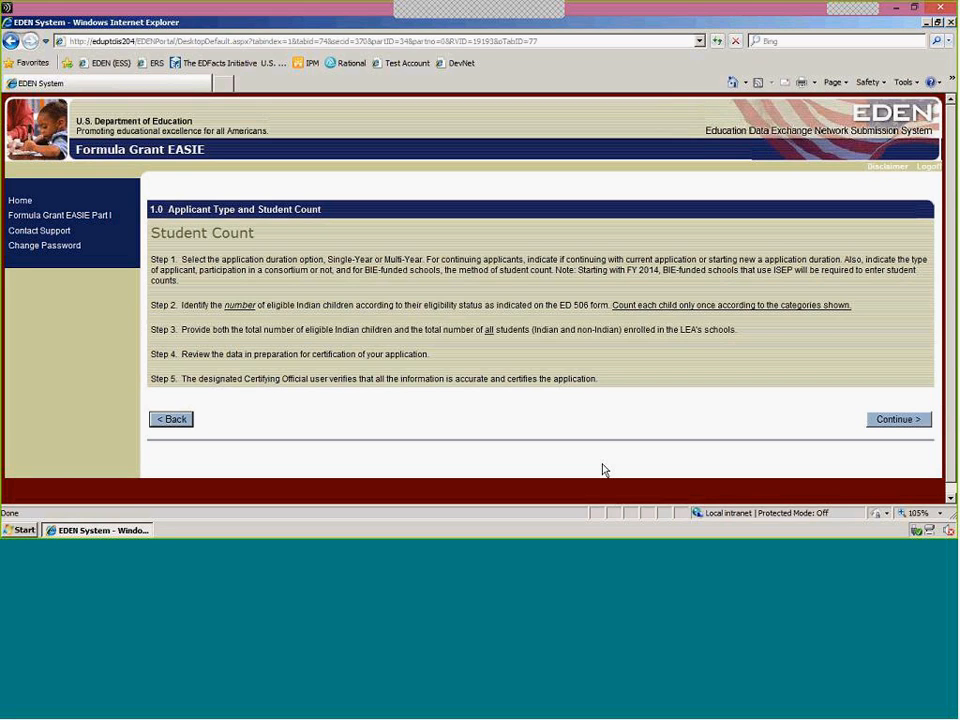
click(878, 421)
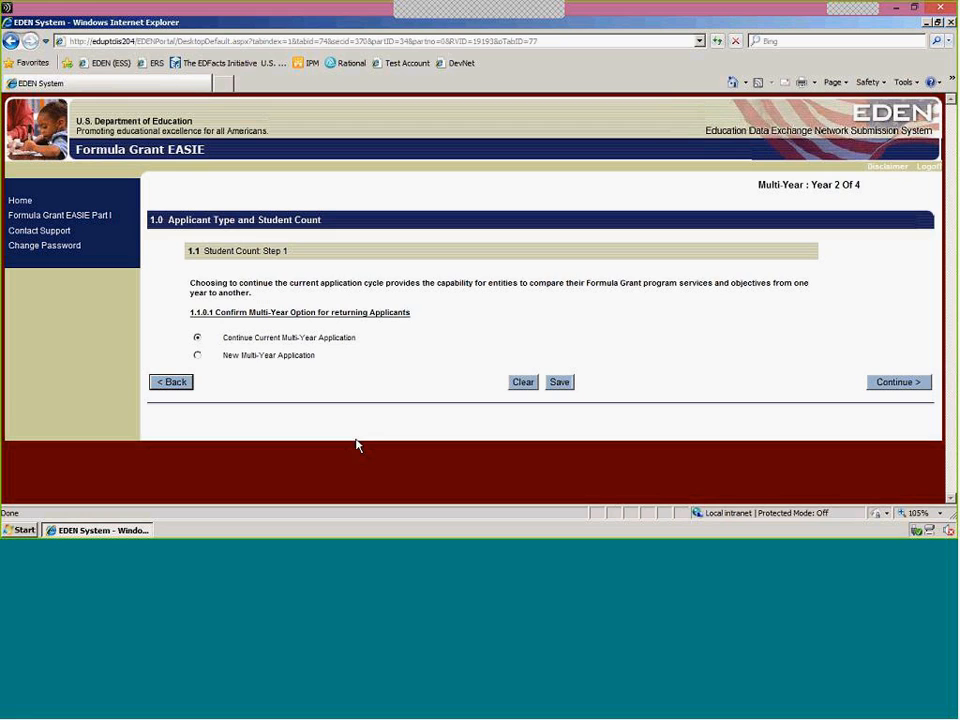
Try the New Multi-Year Application option, choose No for discontinuing the current application, and return to the multi-year option.
click(197, 355)
click(884, 389)
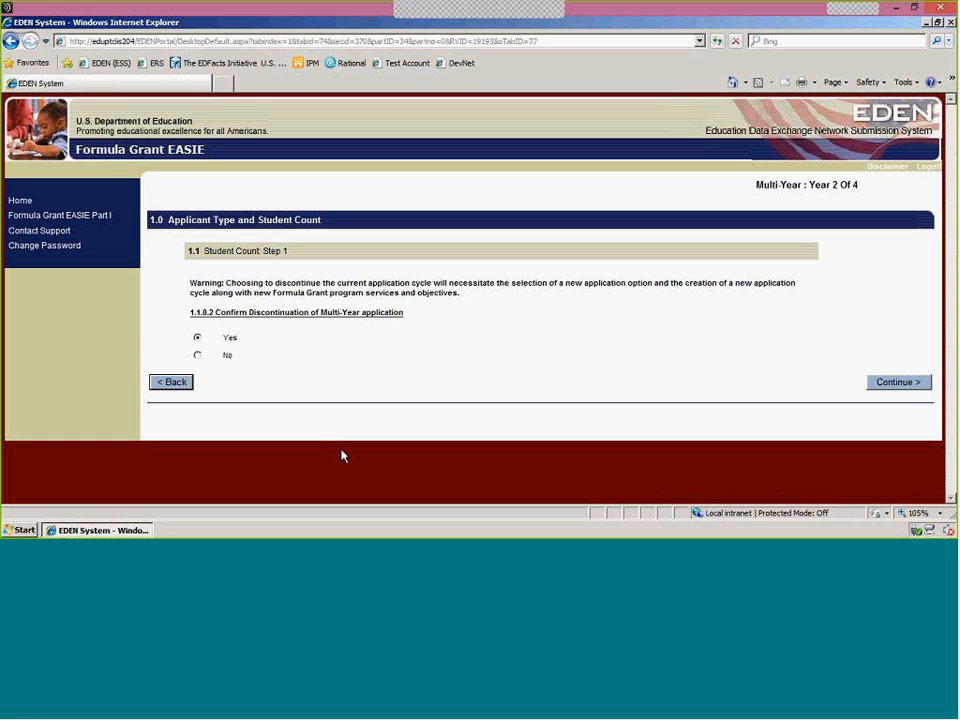
click(197, 356)
click(183, 385)
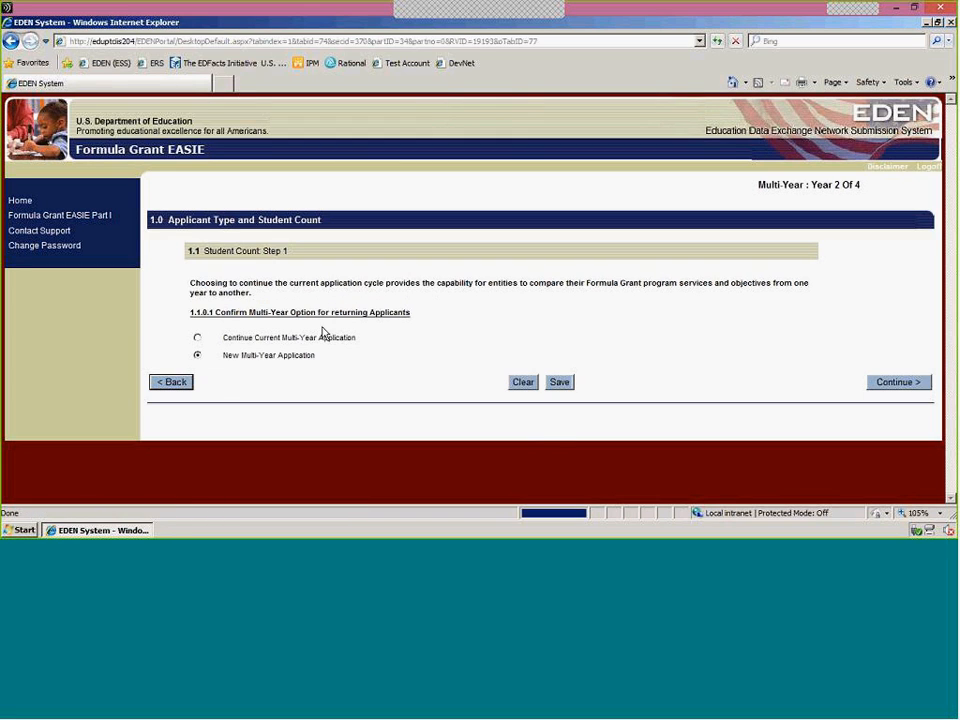
Choose Continue Current Multi-Year Application and proceed to the services and objectives question.
click(197, 339)
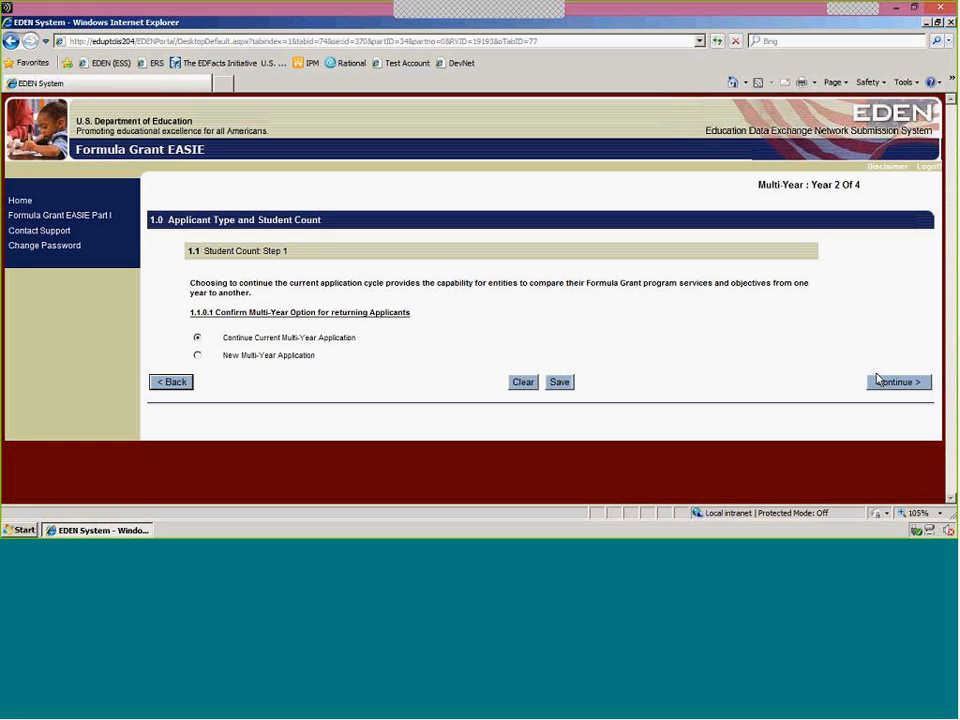
click(894, 386)
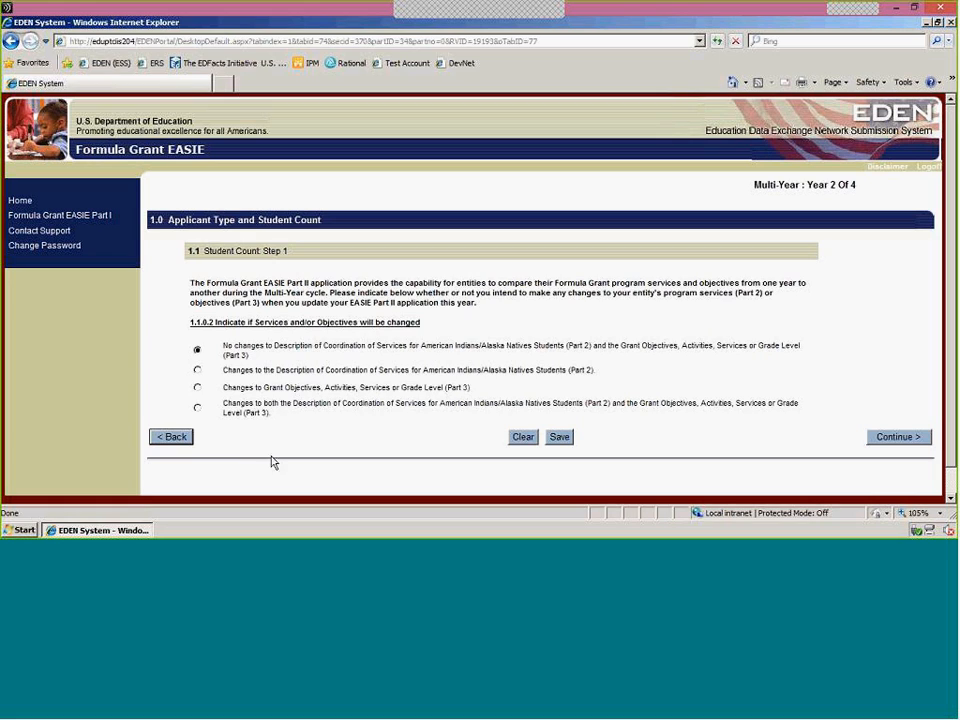
Try the option for changes to both Part 2 and Part 3, view the discontinuation confirmation, and return to the question.
click(197, 387)
click(197, 408)
click(883, 442)
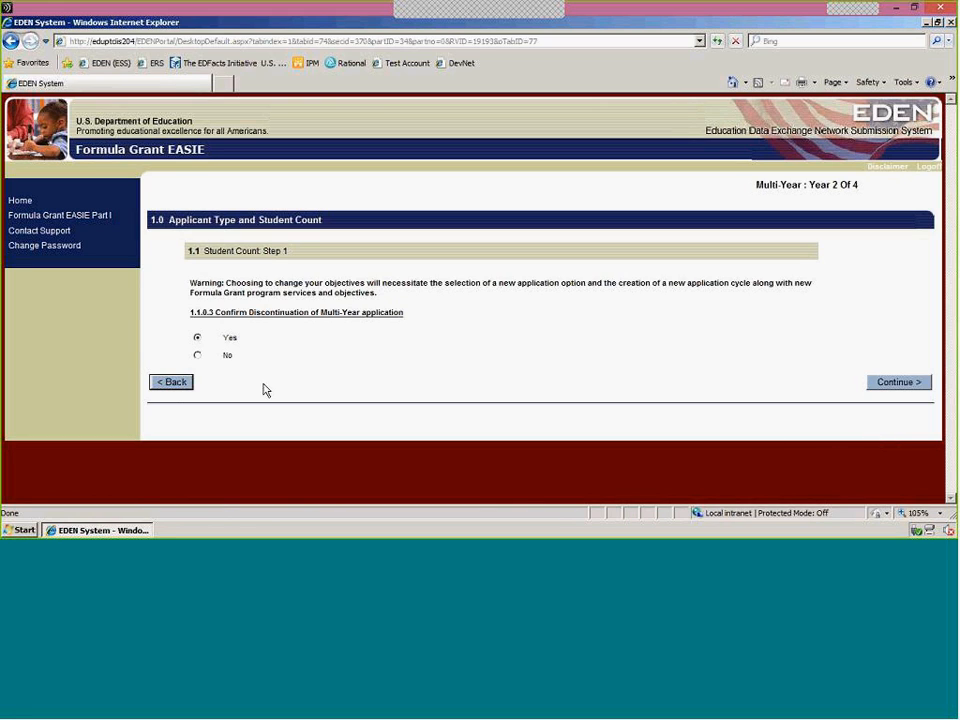
click(174, 385)
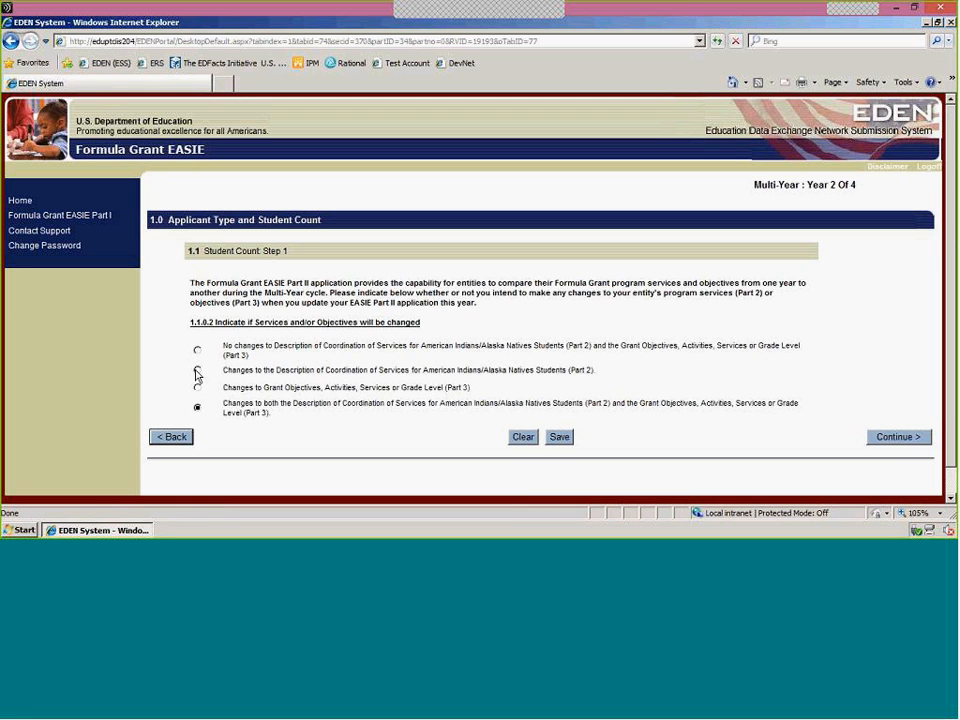
Select changes to the Description of Coordination of Services (Part 2) and keep LEA (Not part of a Consortium) as applicant type.
click(197, 369)
click(895, 444)
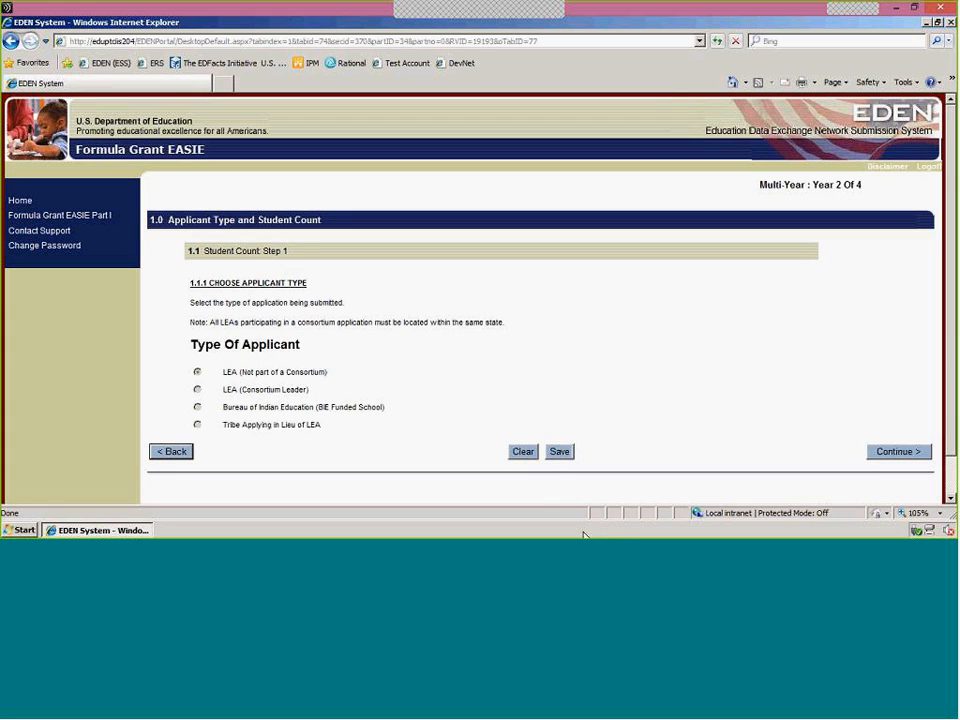
click(915, 455)
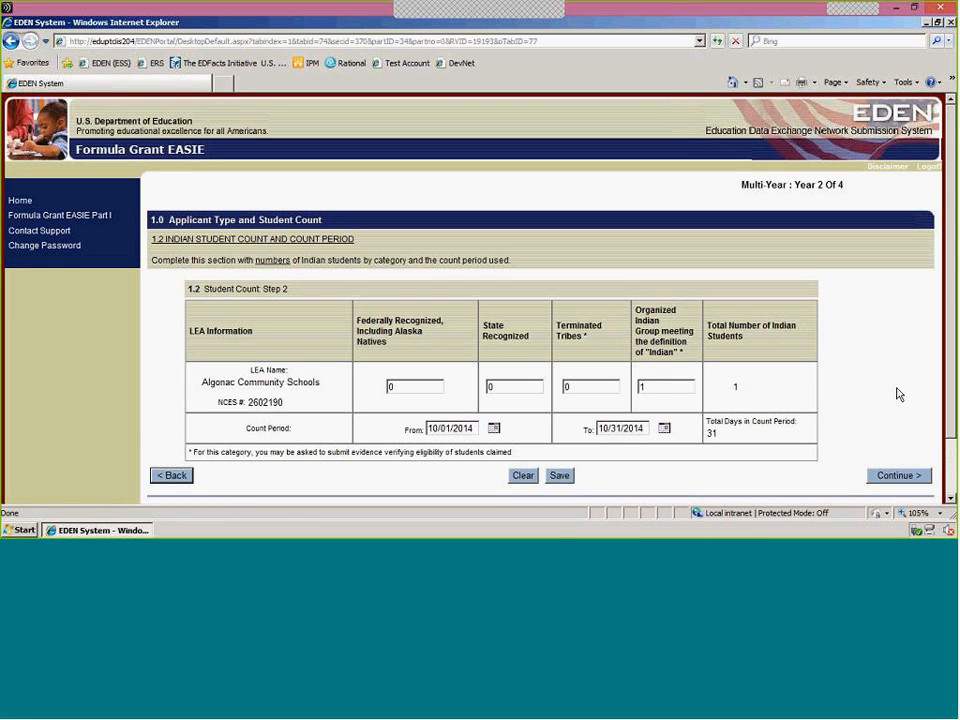
Set the Indian student counts to 100 federally recognized, 50 state recognized and 0 in an organized Indian group.
double_click(651, 393)
text(0)
click(413, 388)
key(BackSpace)
text(100)
key(Tab)
text(50)
key(Tab)
Set the count period's start date to 10/01/2014 using the calendar.
click(494, 429)
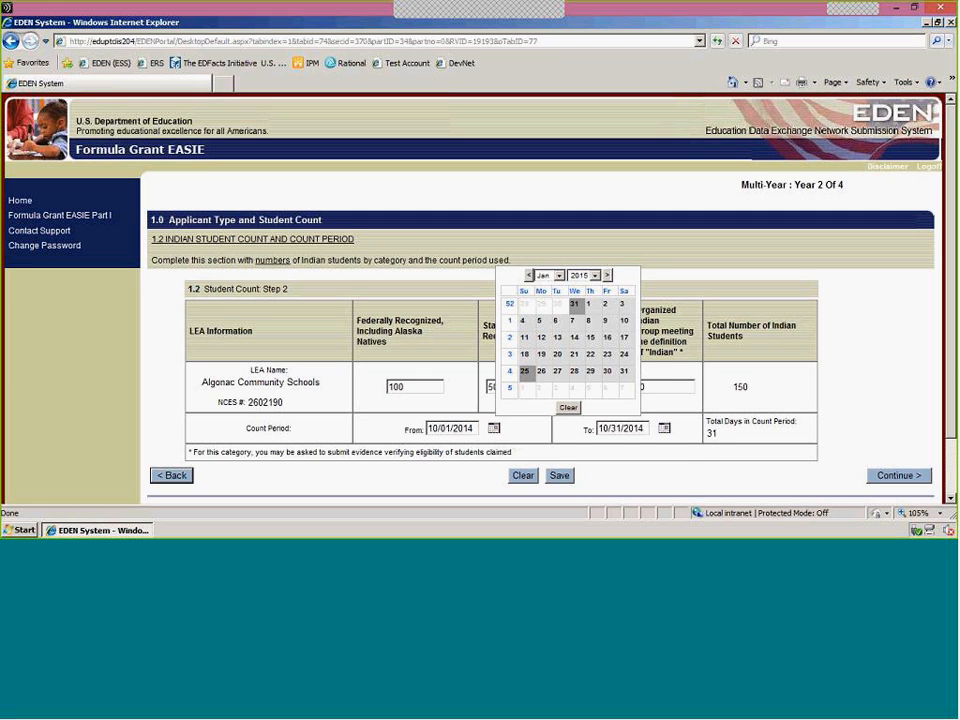
click(547, 275)
click(541, 372)
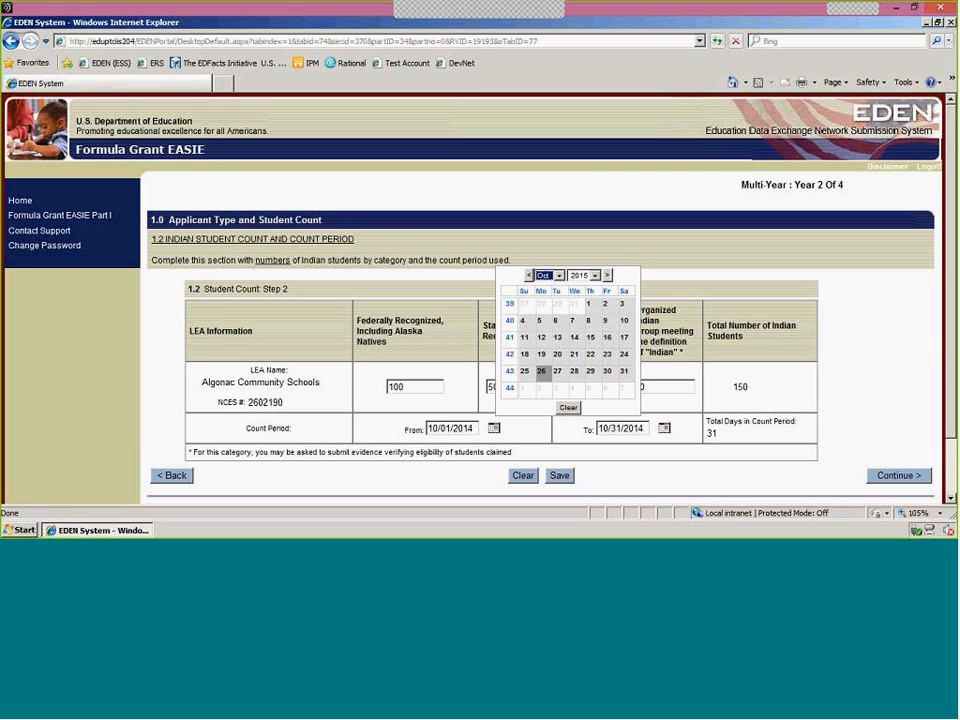
click(594, 275)
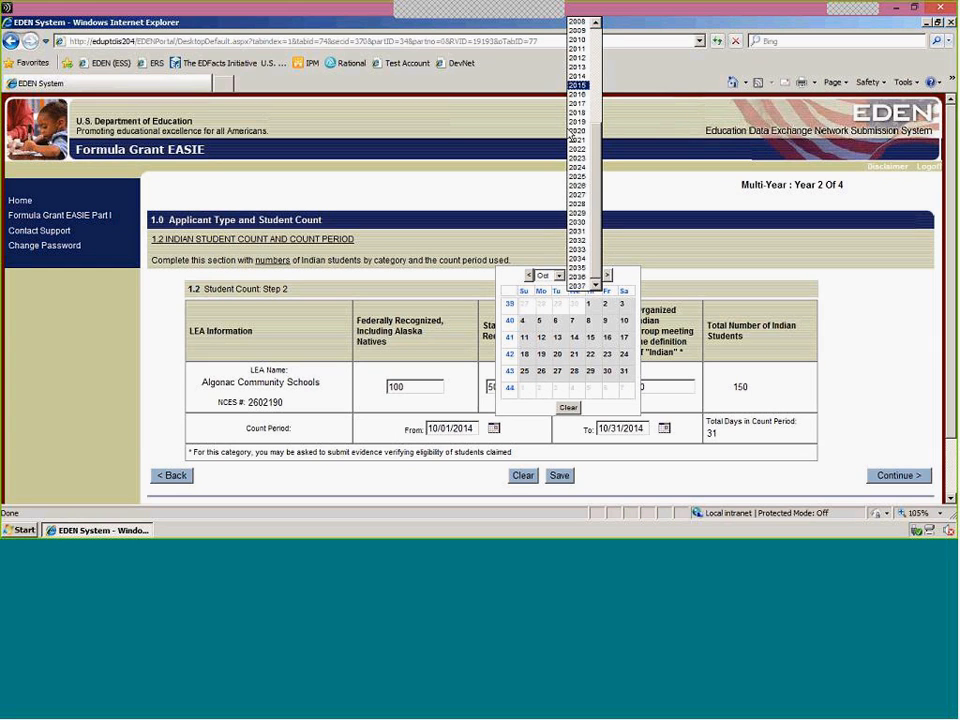
click(577, 76)
click(574, 304)
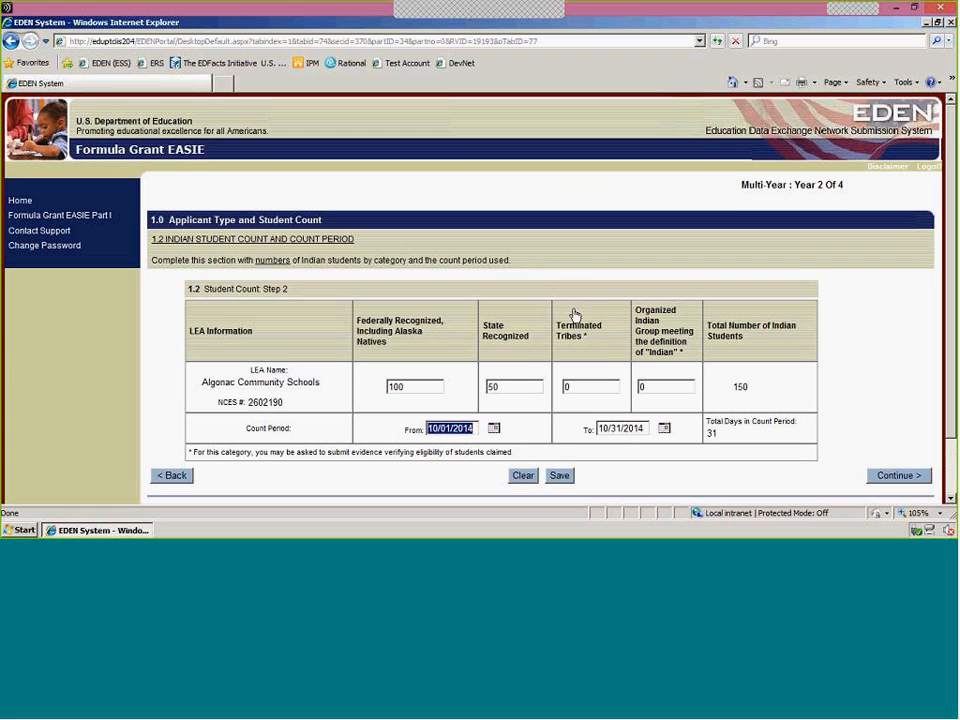
Try to set the count period's end date to November 3, 2014, and dismiss the resulting message.
click(666, 430)
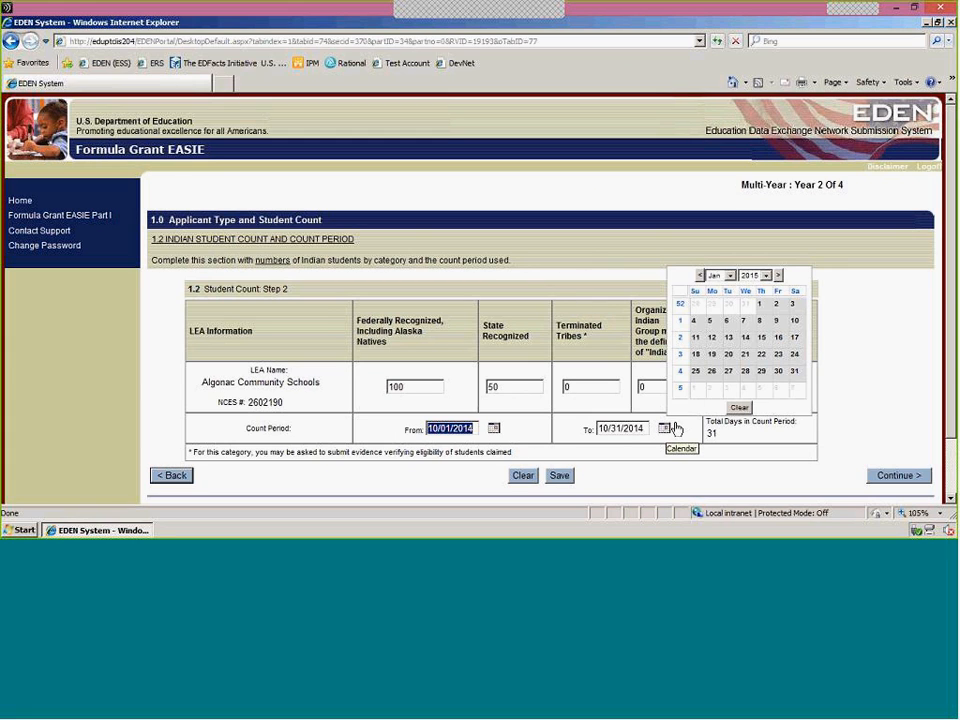
click(730, 276)
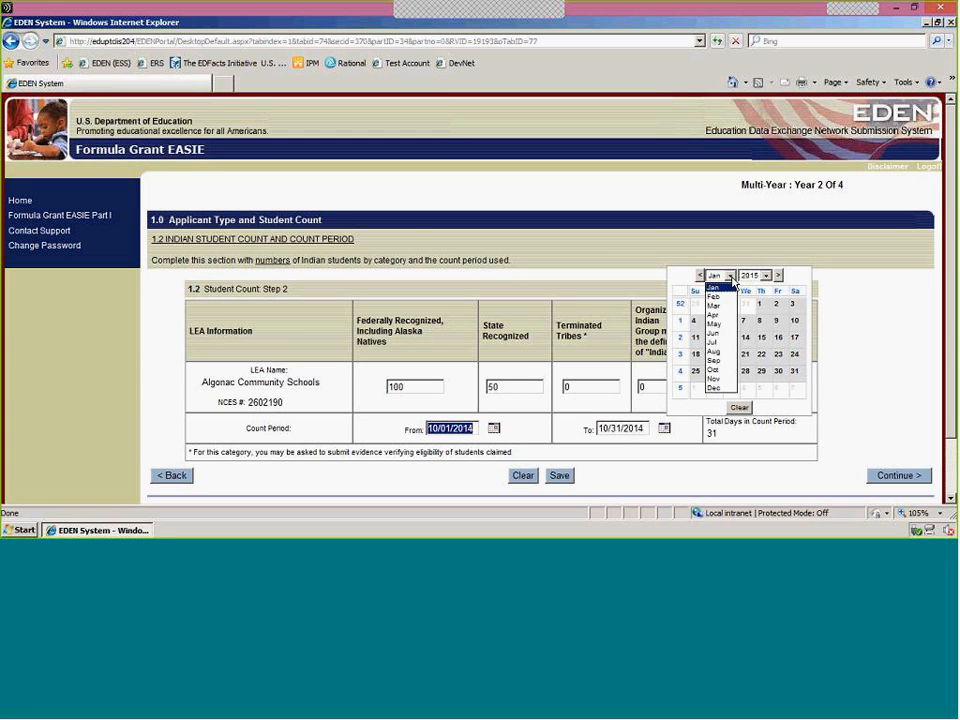
click(713, 378)
click(766, 278)
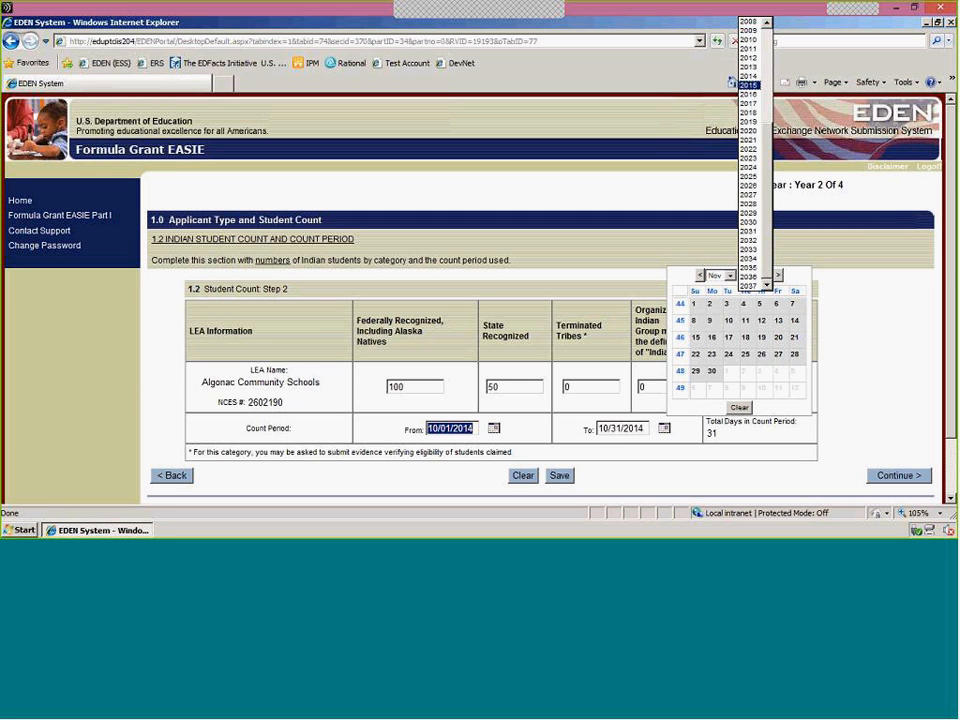
click(752, 77)
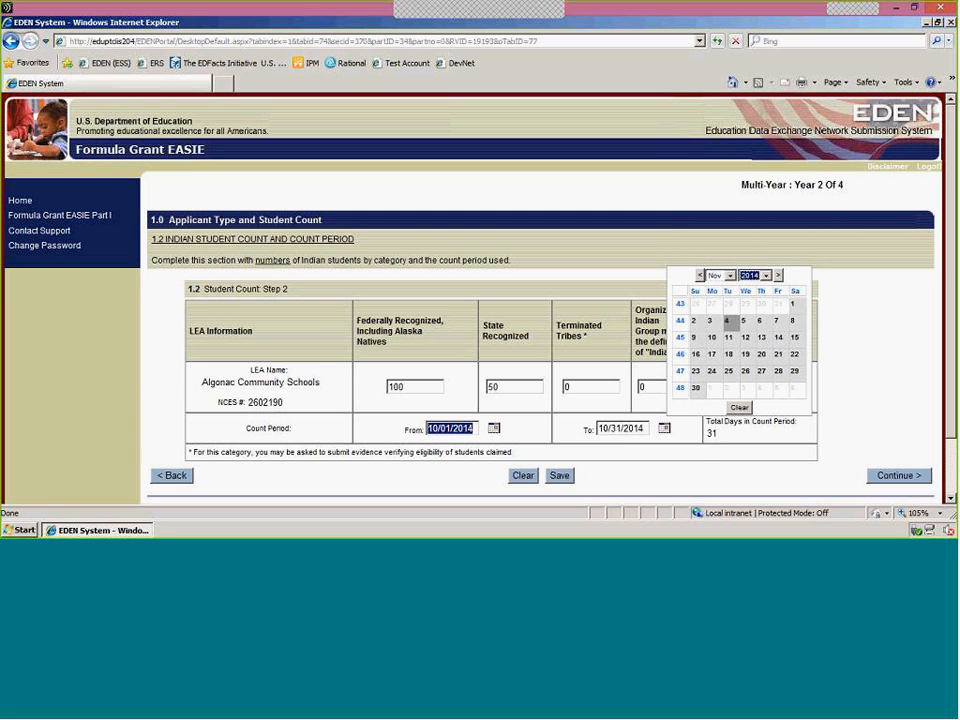
click(711, 320)
click(658, 471)
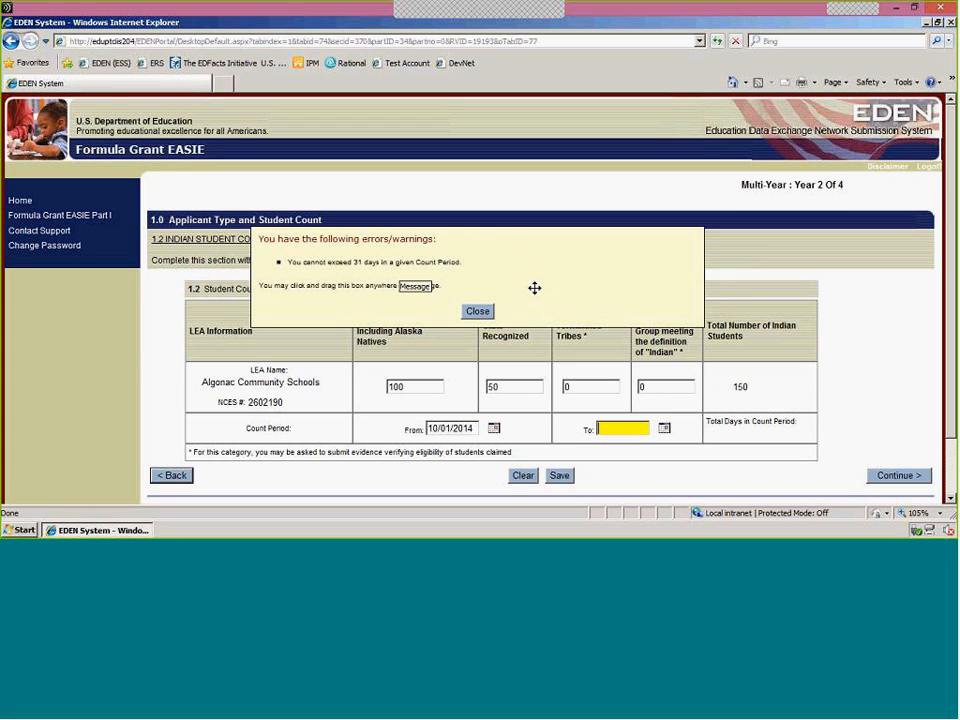
drag(534, 287, 537, 298)
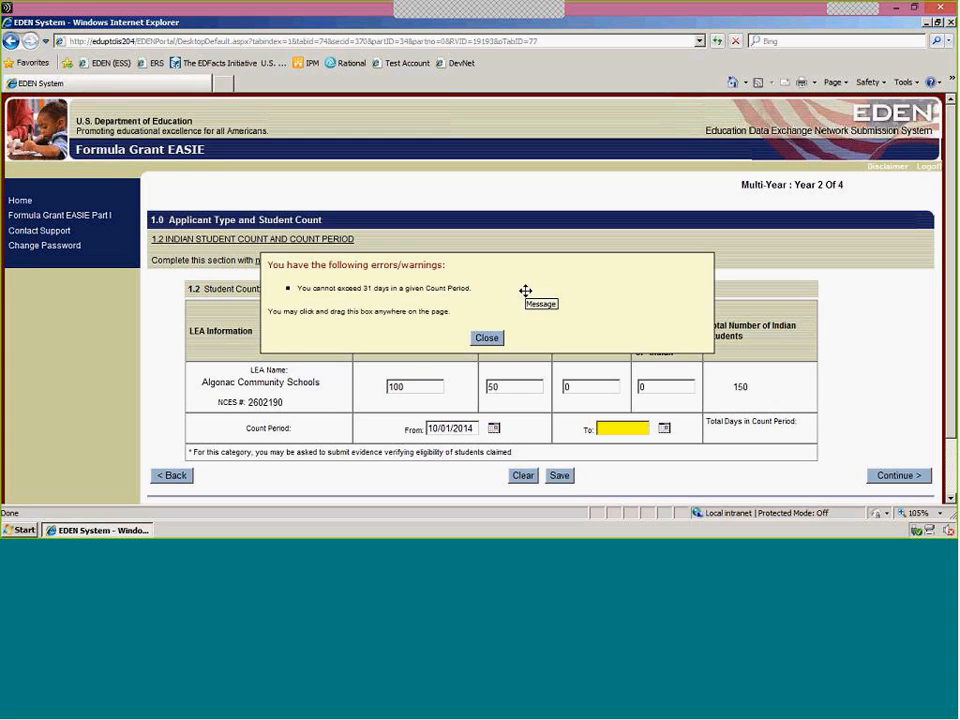
click(486, 337)
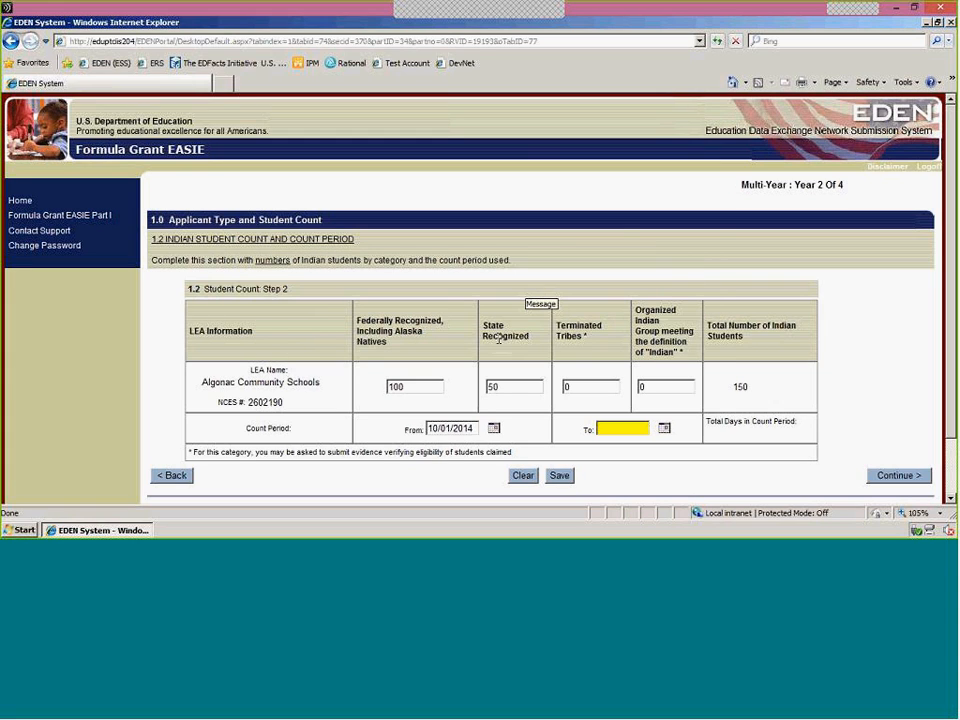
Try to set the count period's end date to November 1, 2015, and dismiss the resulting message.
click(662, 428)
click(765, 277)
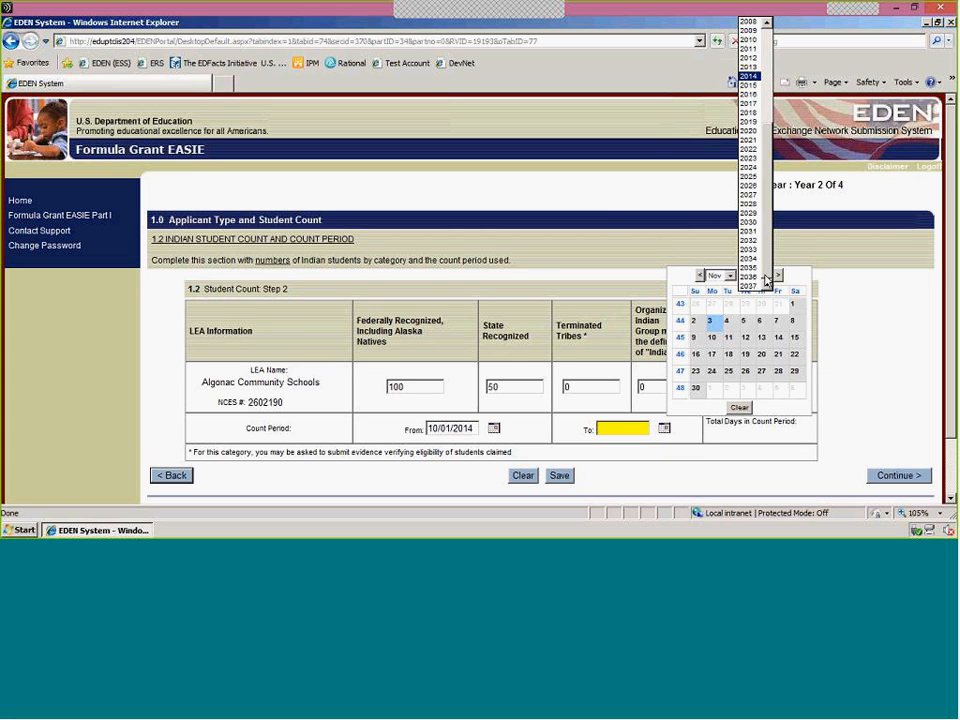
click(748, 85)
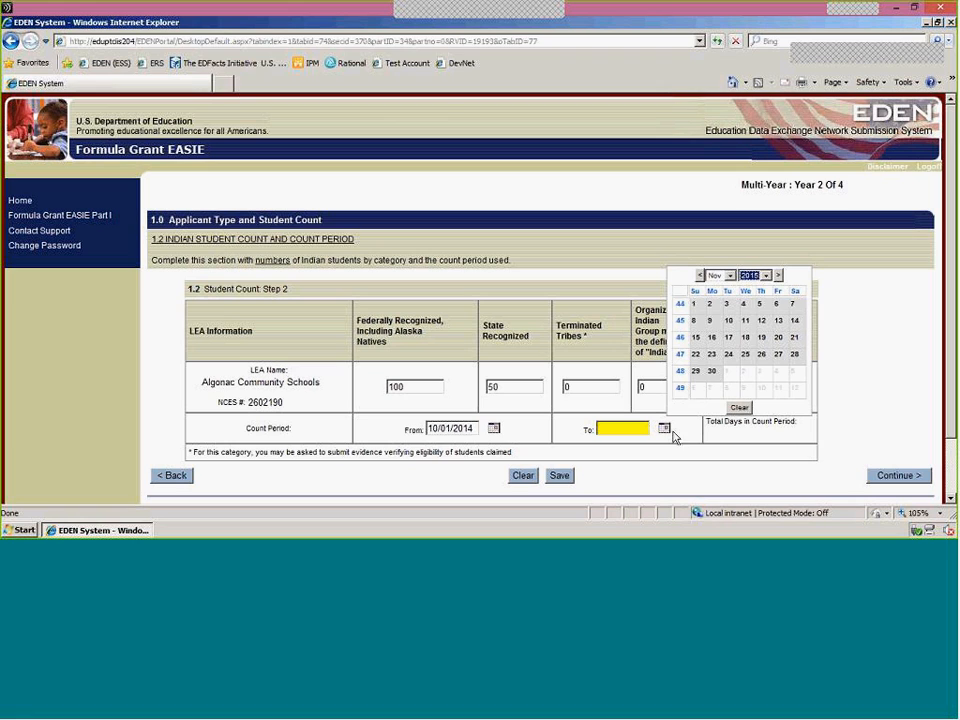
click(694, 304)
click(571, 477)
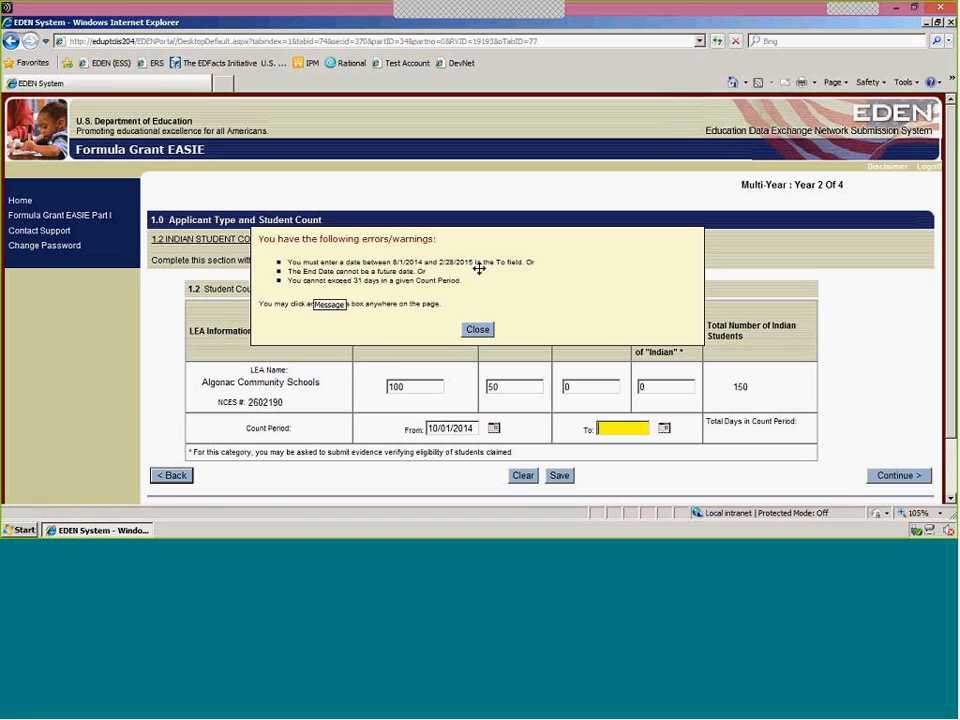
click(476, 329)
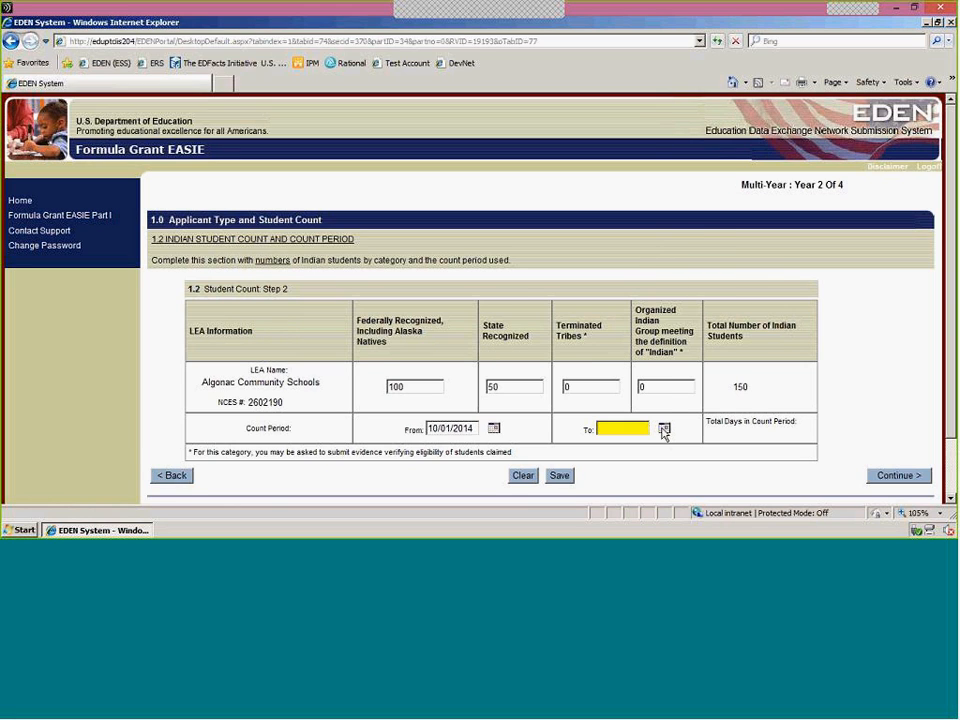
Set the count period's end date to 10/31/2014 using the calendar.
click(664, 428)
click(729, 276)
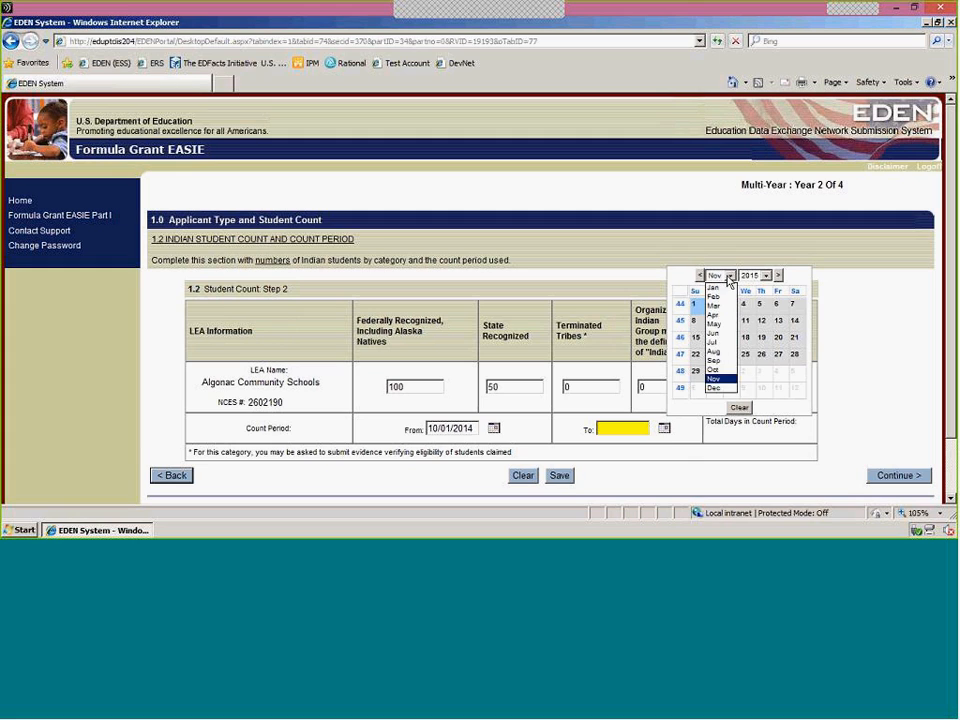
click(713, 370)
click(767, 276)
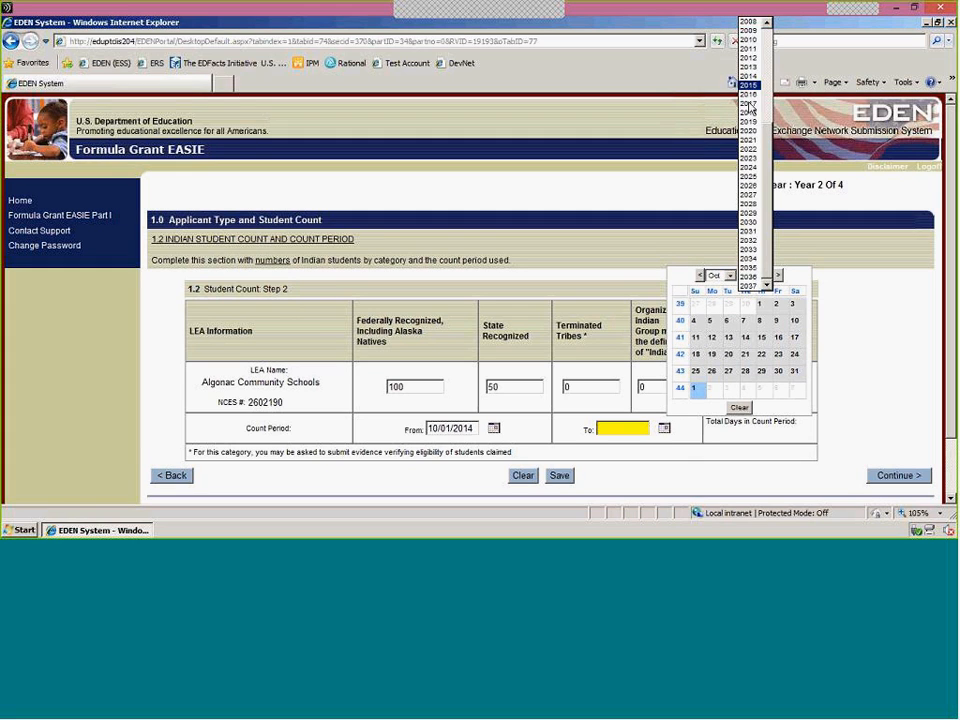
click(757, 81)
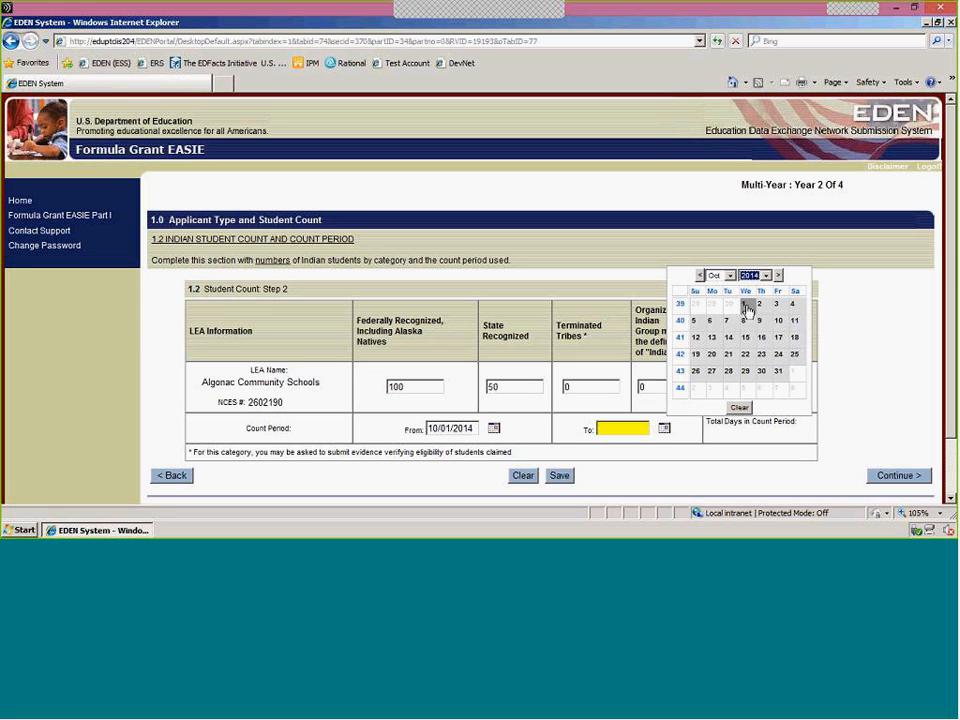
click(780, 372)
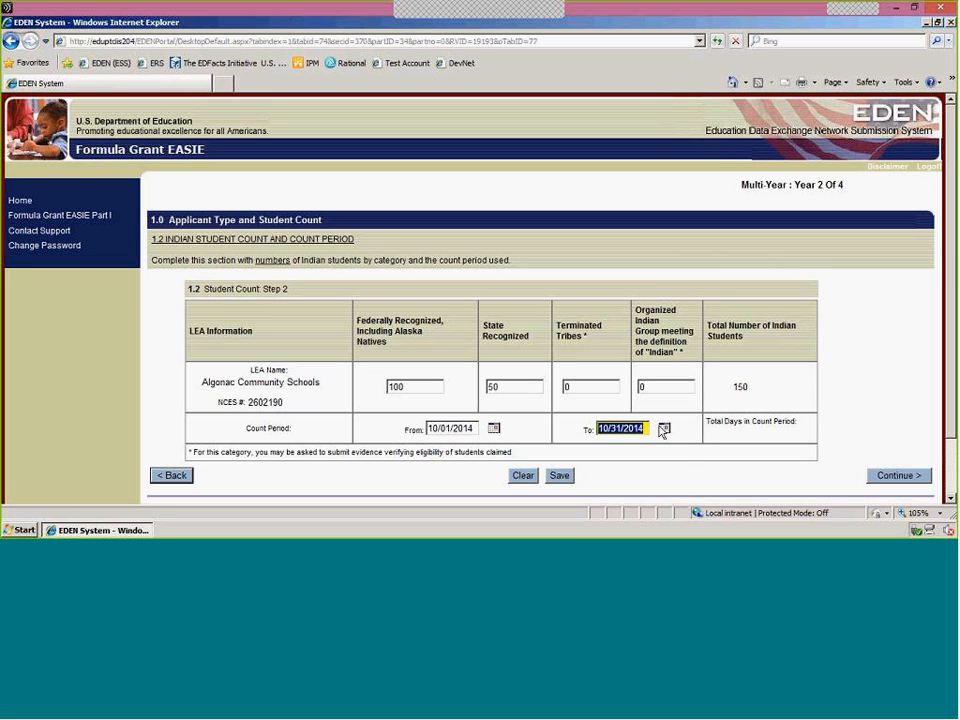
Save the Indian student counts and count period, and continue to the total student counts.
click(557, 476)
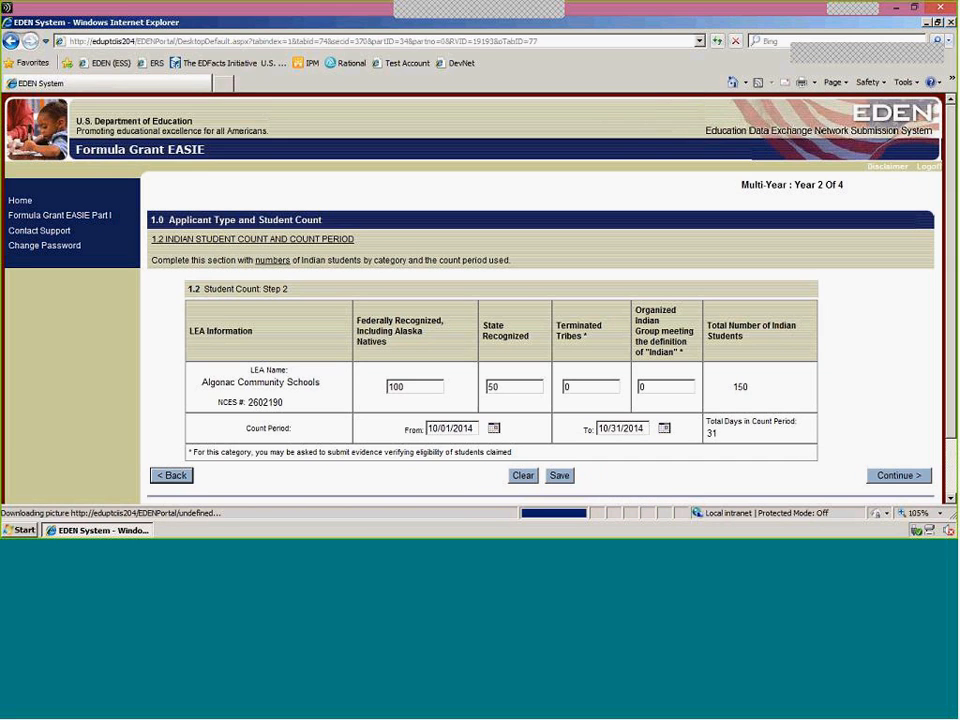
click(887, 477)
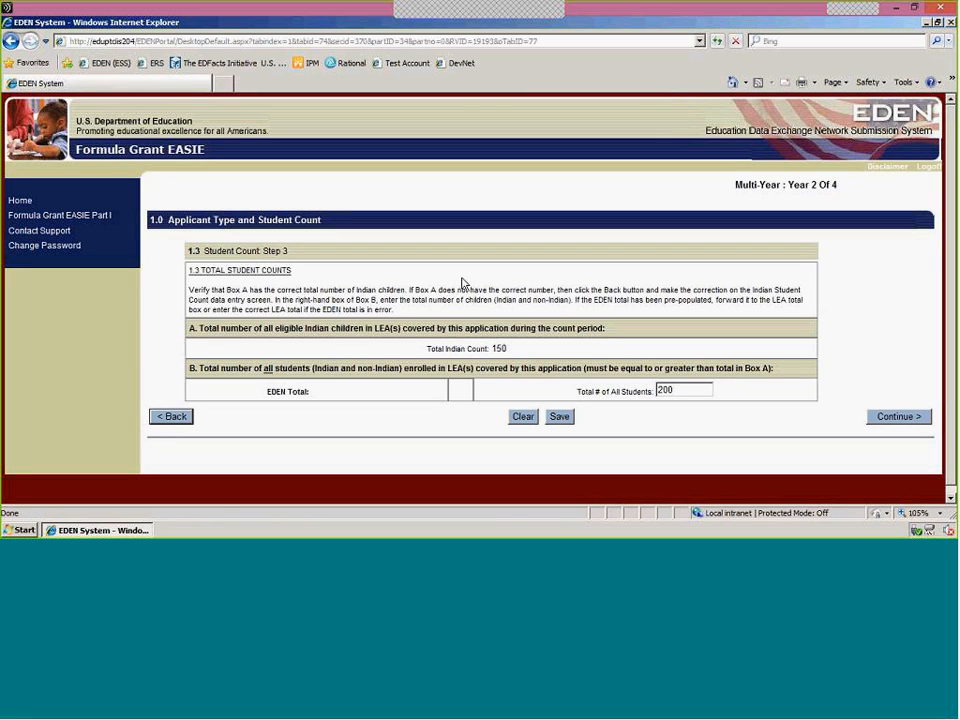
click(174, 417)
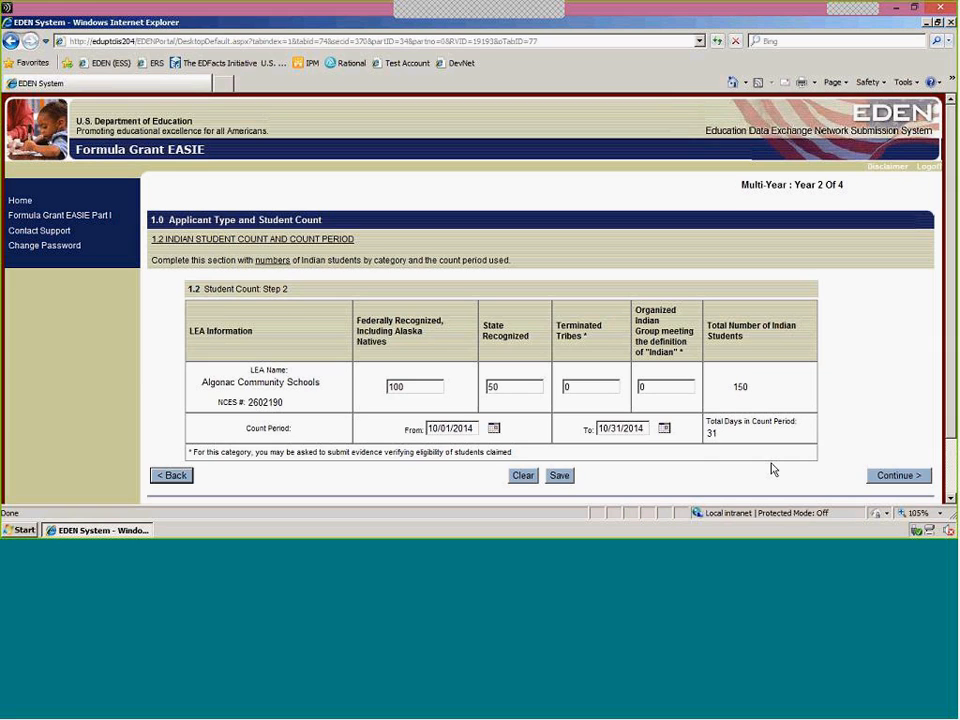
click(895, 478)
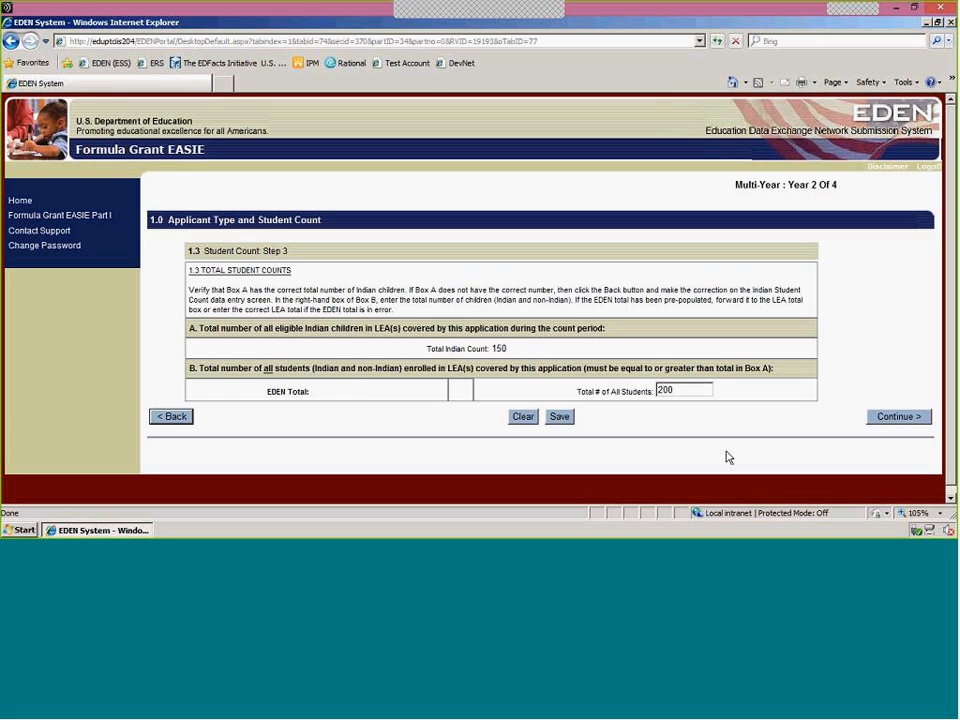
Try to save 140 as the total number of all students, and dismiss the resulting message.
click(703, 389)
key(BackSpace)
key(BackSpace)
key(BackSpace)
text(140)
click(560, 418)
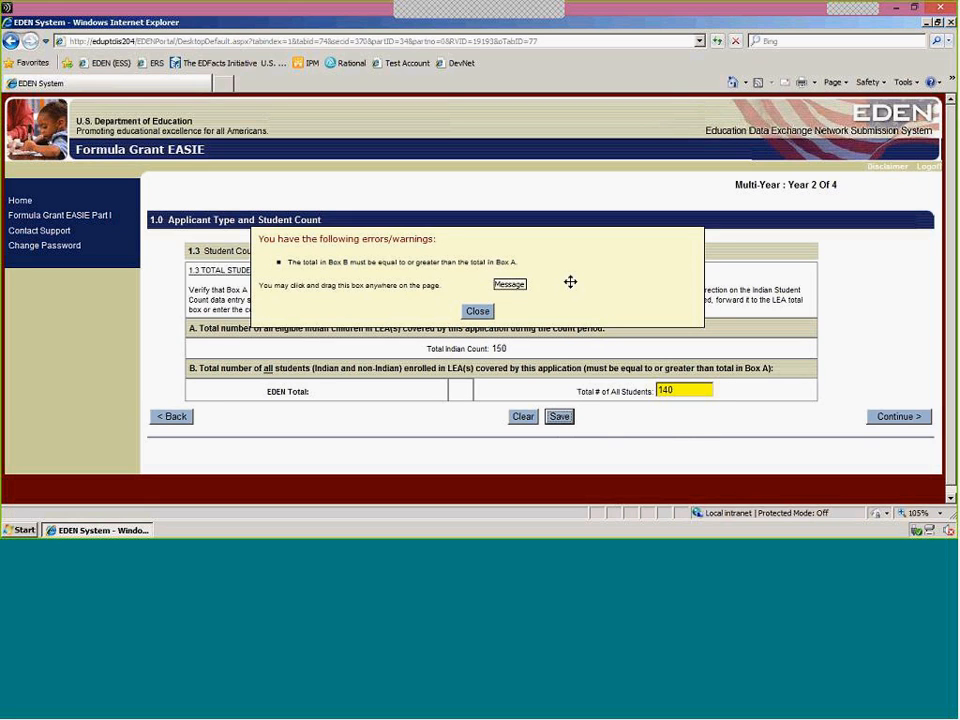
drag(468, 320, 470, 316)
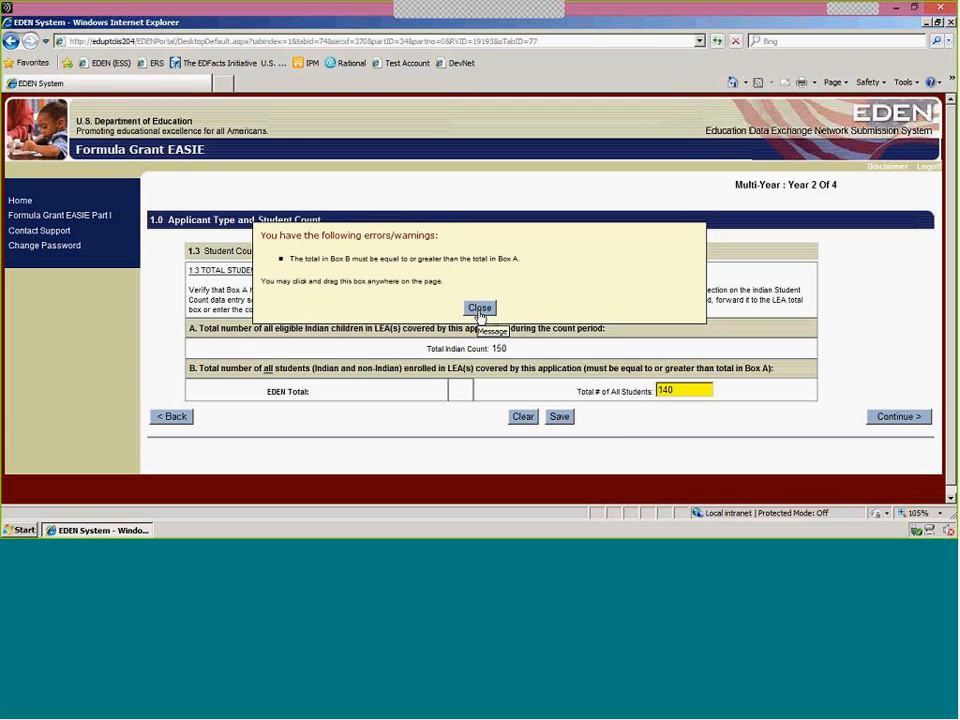
click(479, 308)
Set the total number of all students to 200 and continue past the student count data review.
click(675, 392)
key(BackSpace)
key(BackSpace)
key(BackSpace)
text(200)
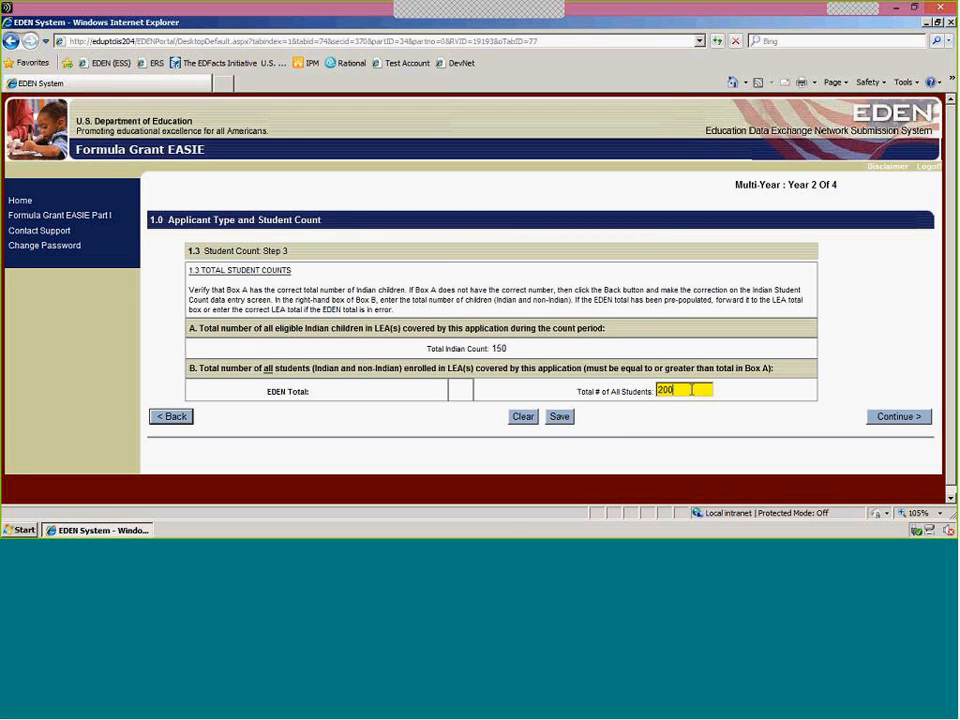
click(897, 418)
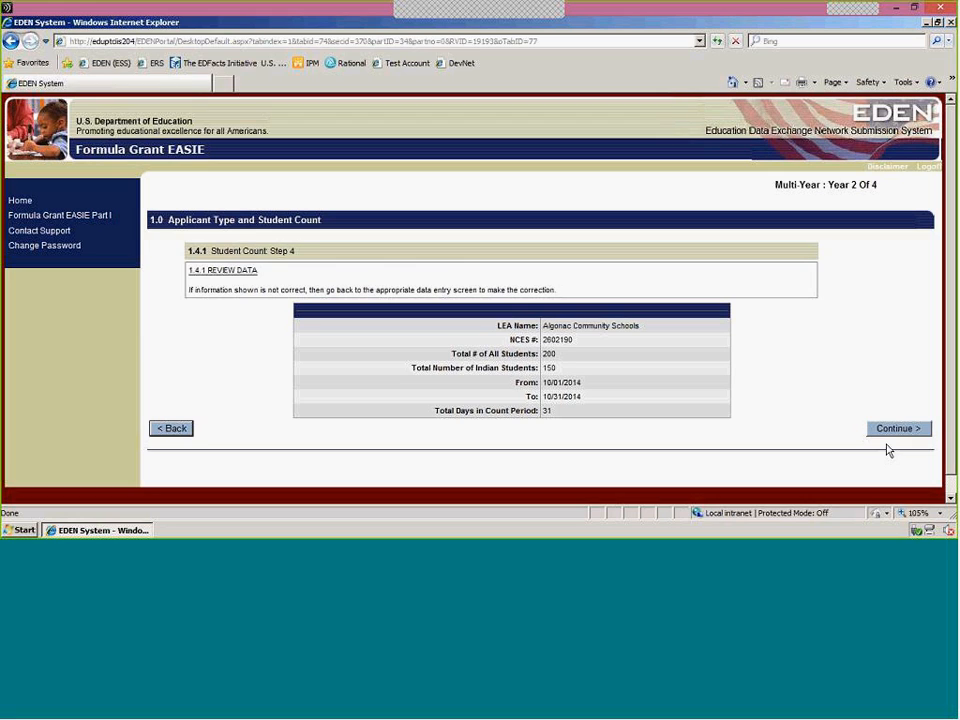
click(893, 430)
click(904, 434)
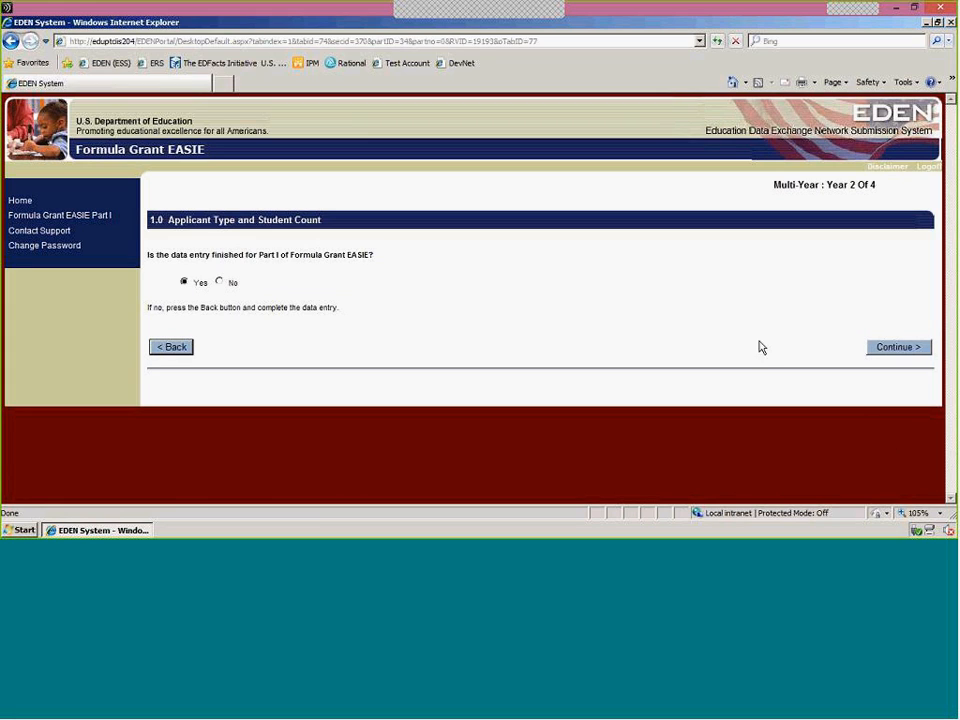
Answer No to whether the Part I data entry is finished, and revisit the student count data review.
click(221, 283)
click(168, 349)
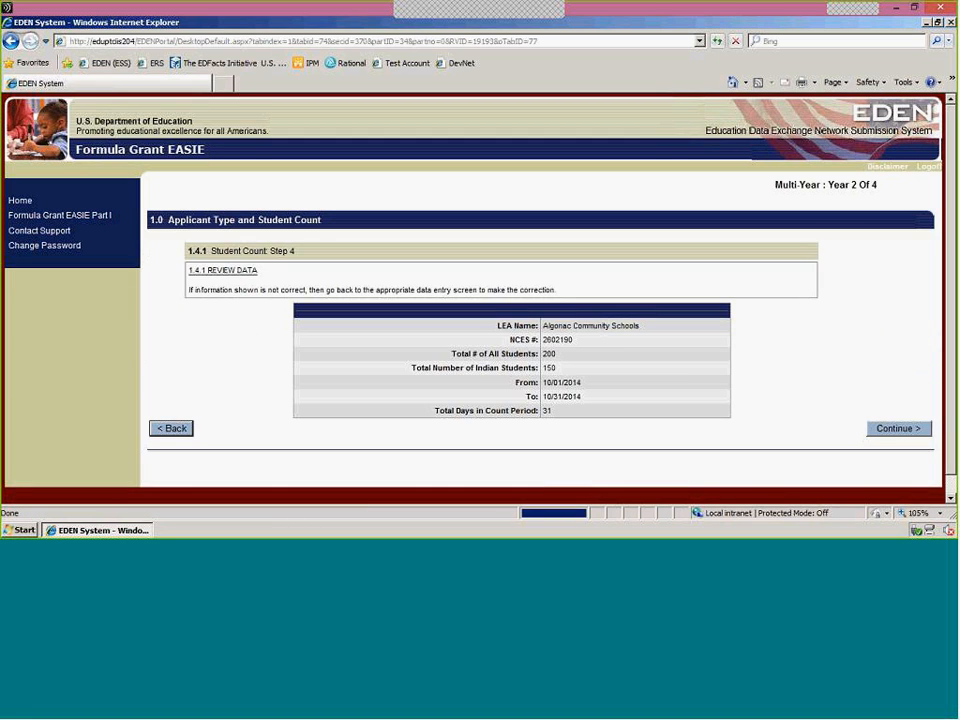
click(906, 431)
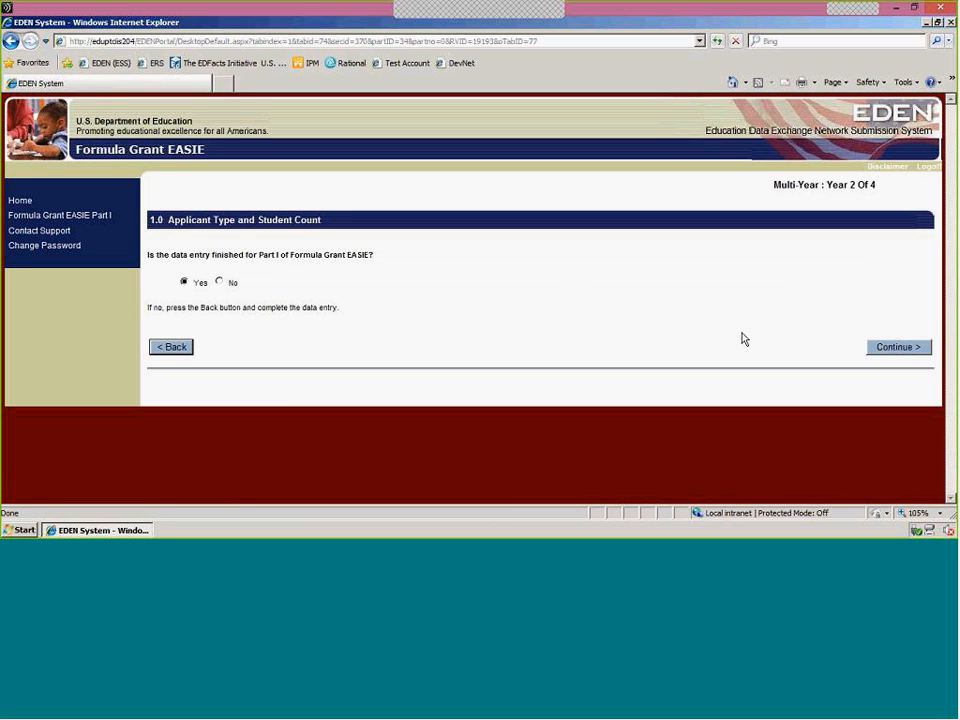
Confirm that the Part I data entry is finished, and certify the application after reading the certification statement.
click(906, 352)
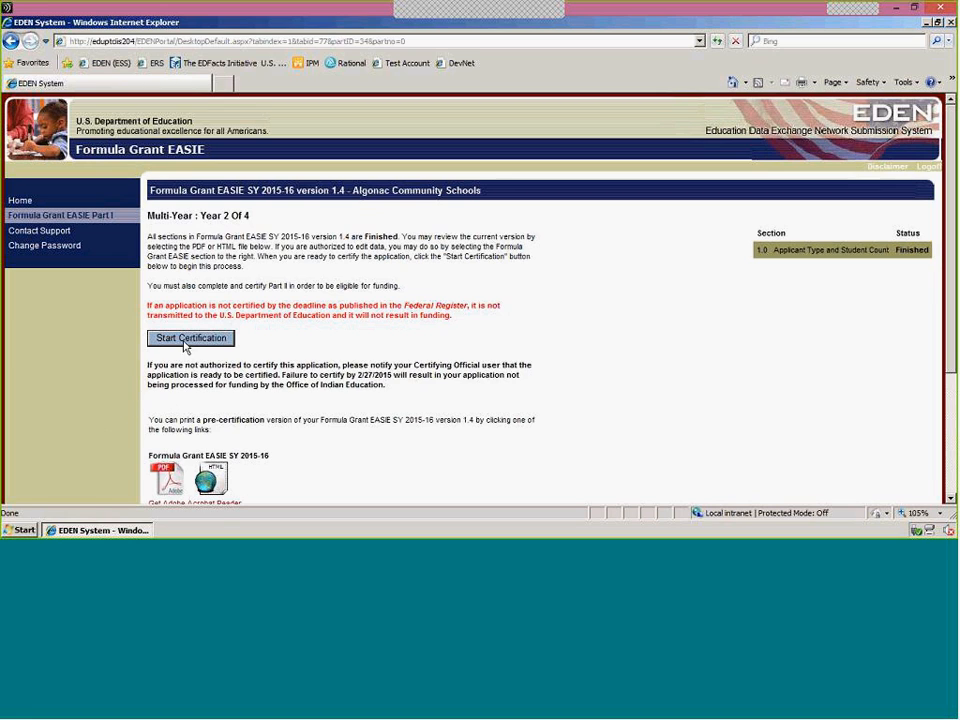
click(188, 341)
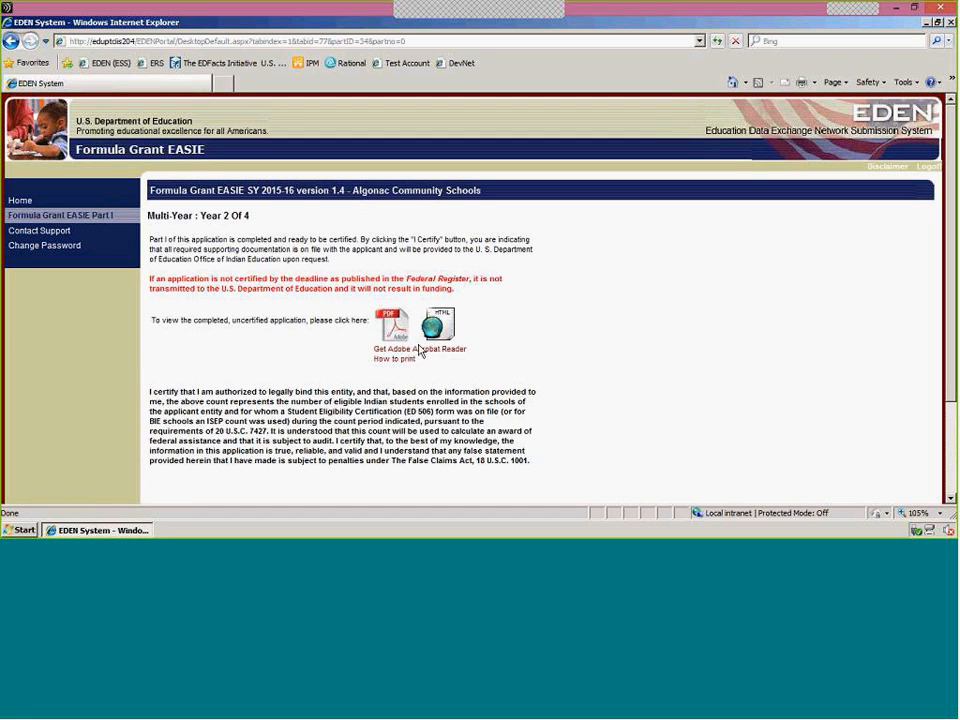
scroll(643, 351, down, 1)
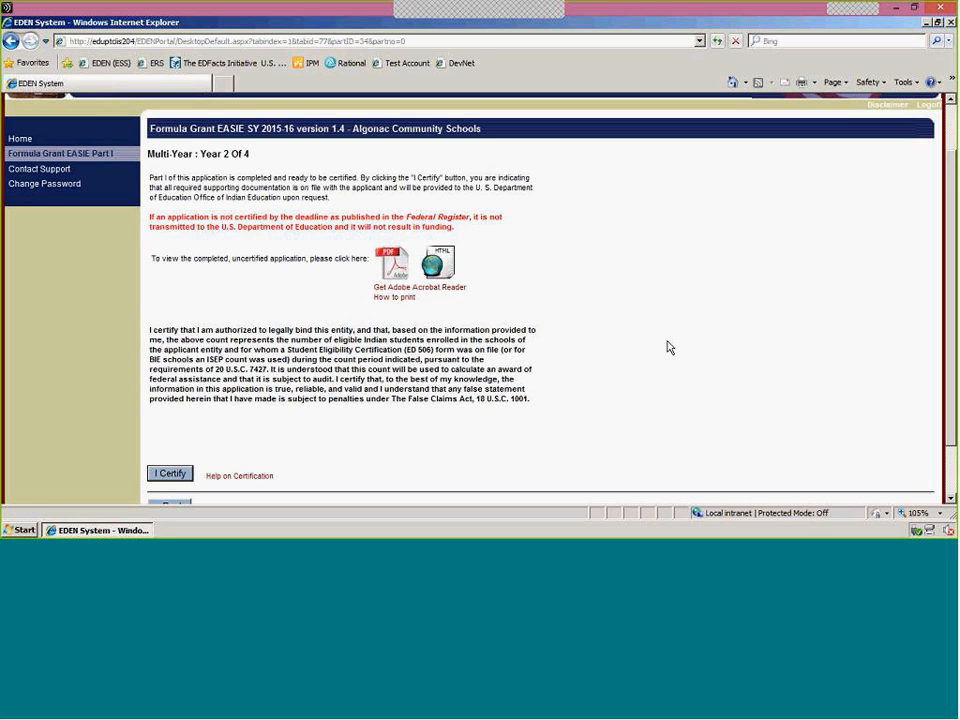
scroll(648, 370, down, 2)
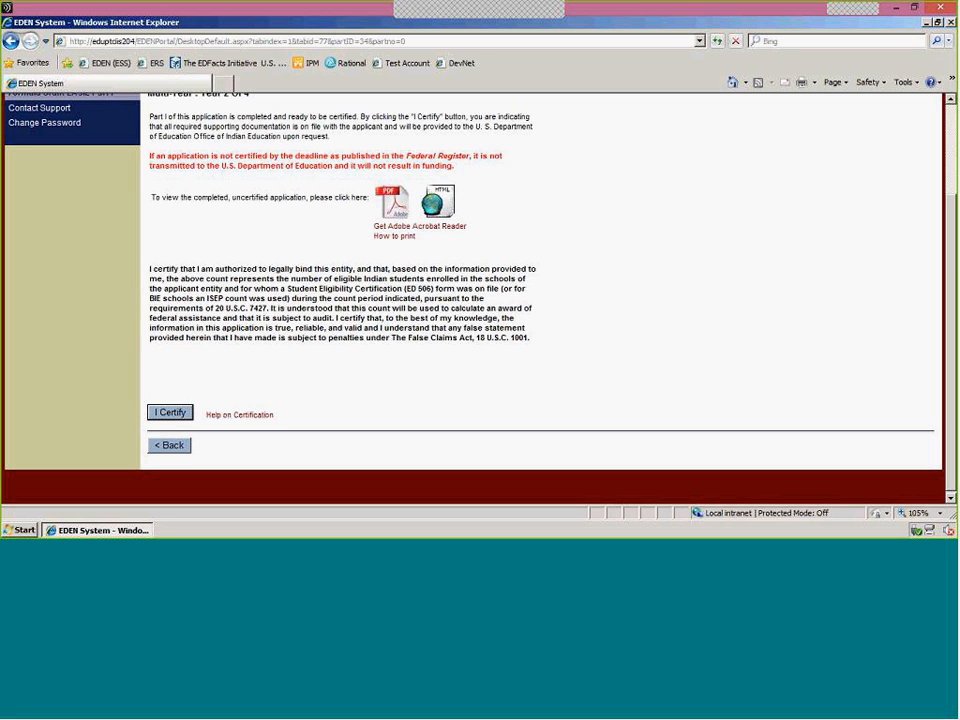
drag(533, 340, 151, 267)
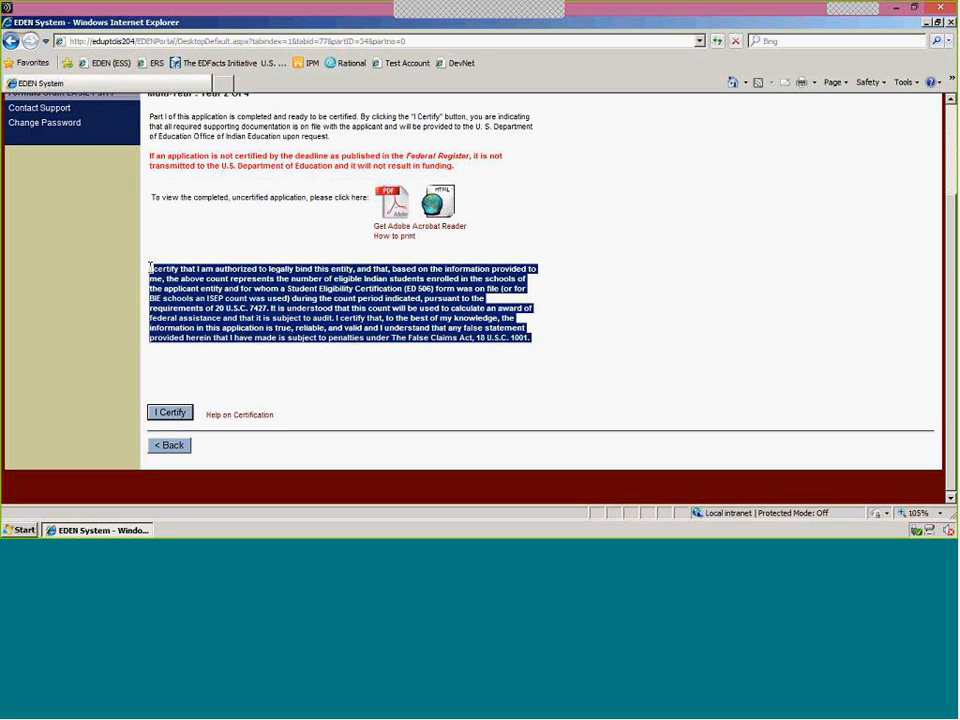
click(365, 365)
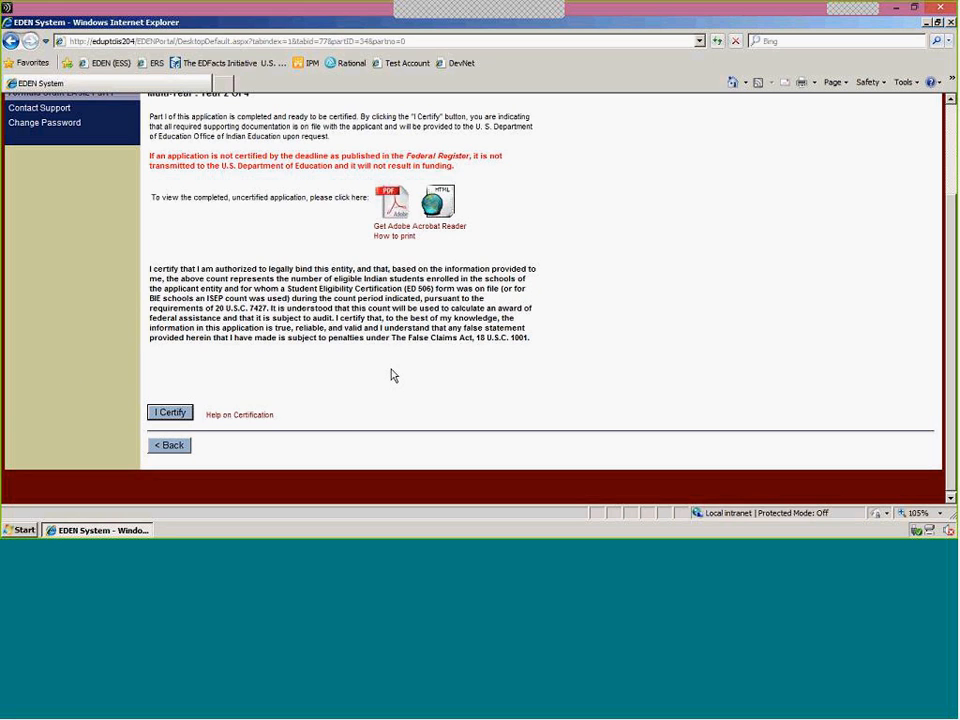
click(172, 414)
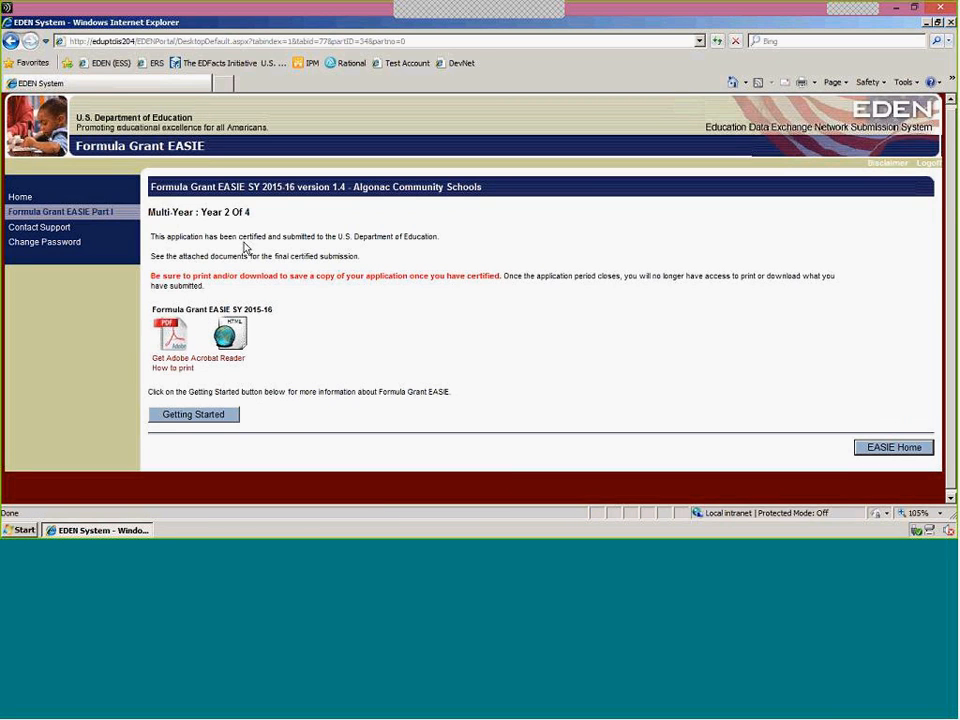
Read the submission notice, and examine the official certification record for Formula Grant EASIE Part I.
triple_click(284, 234)
drag(285, 230, 490, 244)
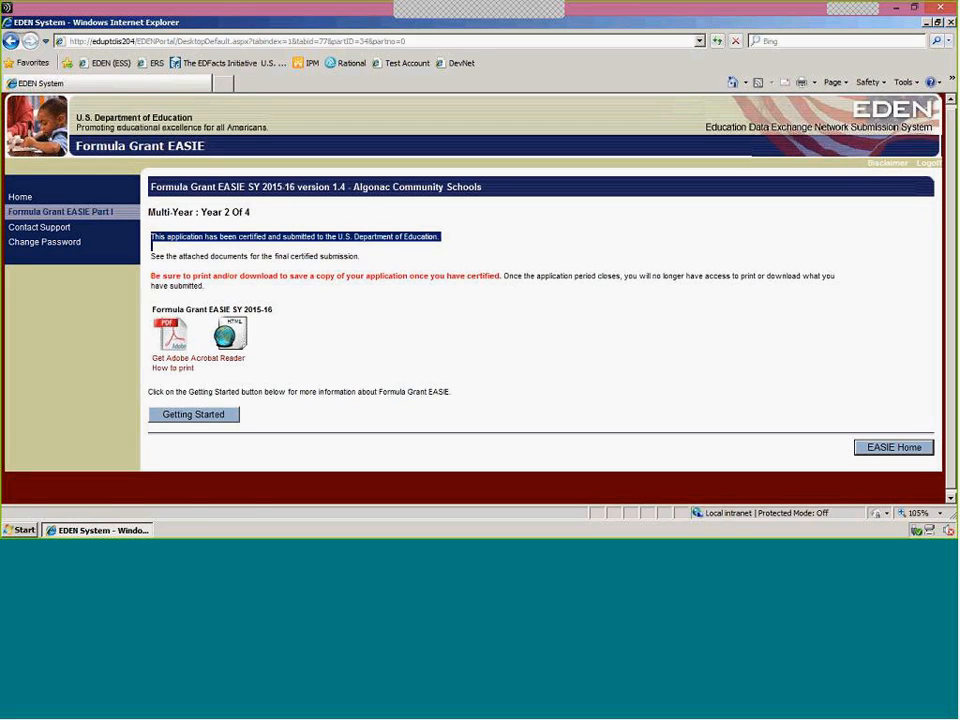
click(112, 219)
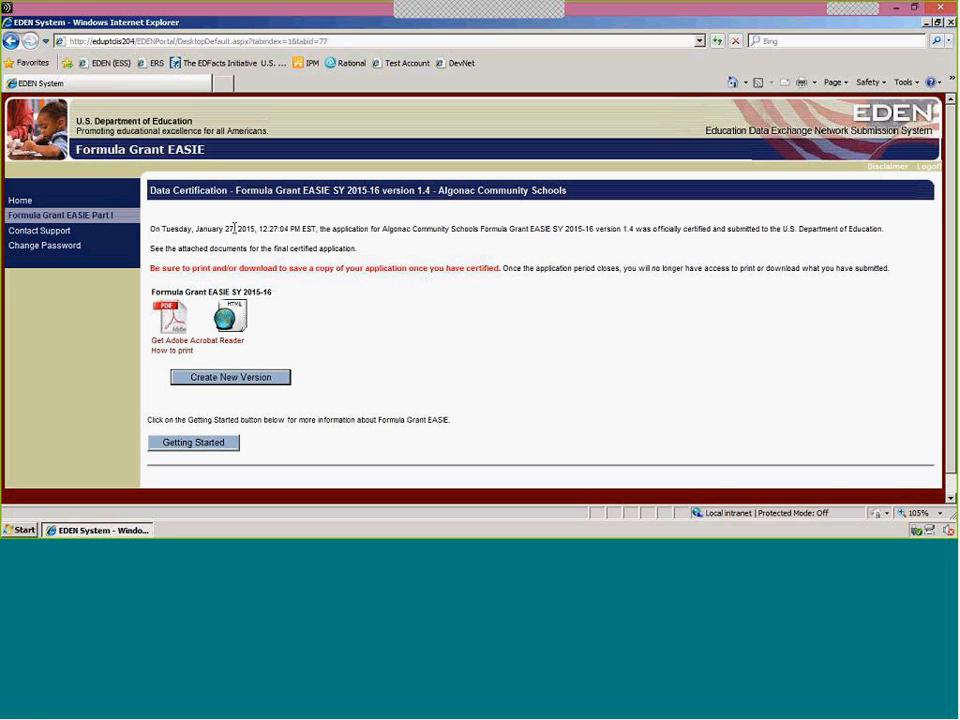
drag(162, 230, 444, 237)
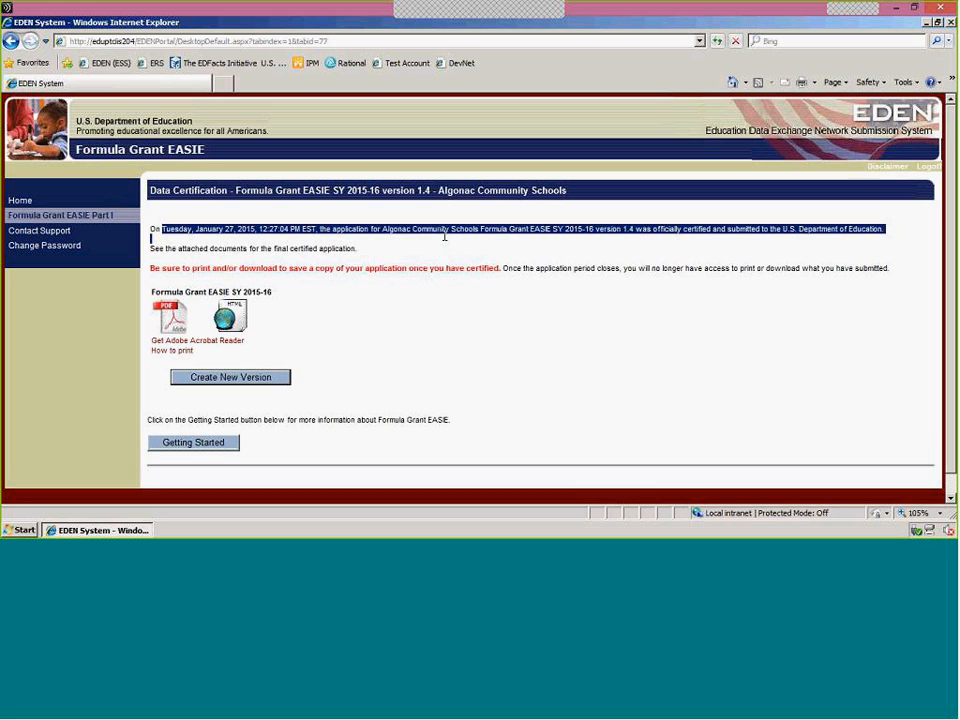
click(531, 358)
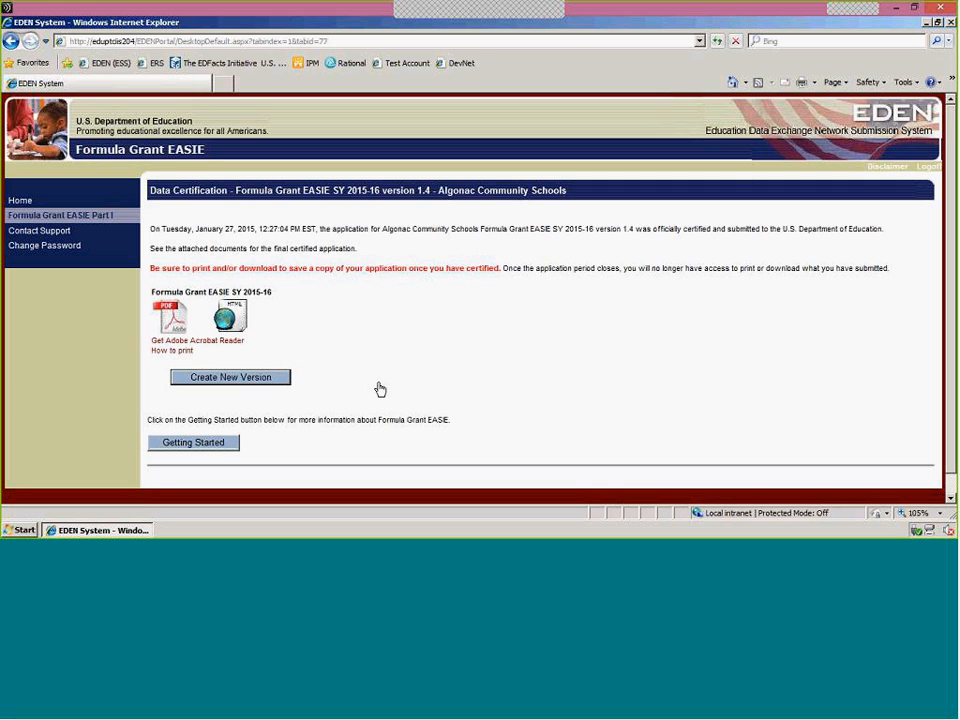
Create a new version of the certified Formula Grant EASIE application and open its Part I overview.
click(231, 377)
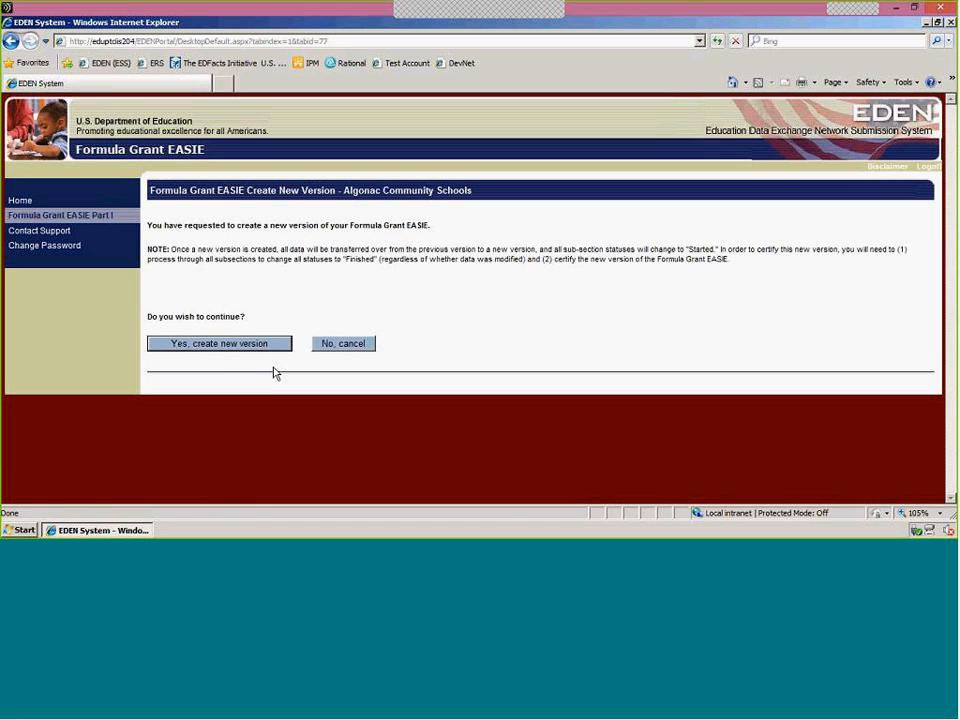
click(236, 345)
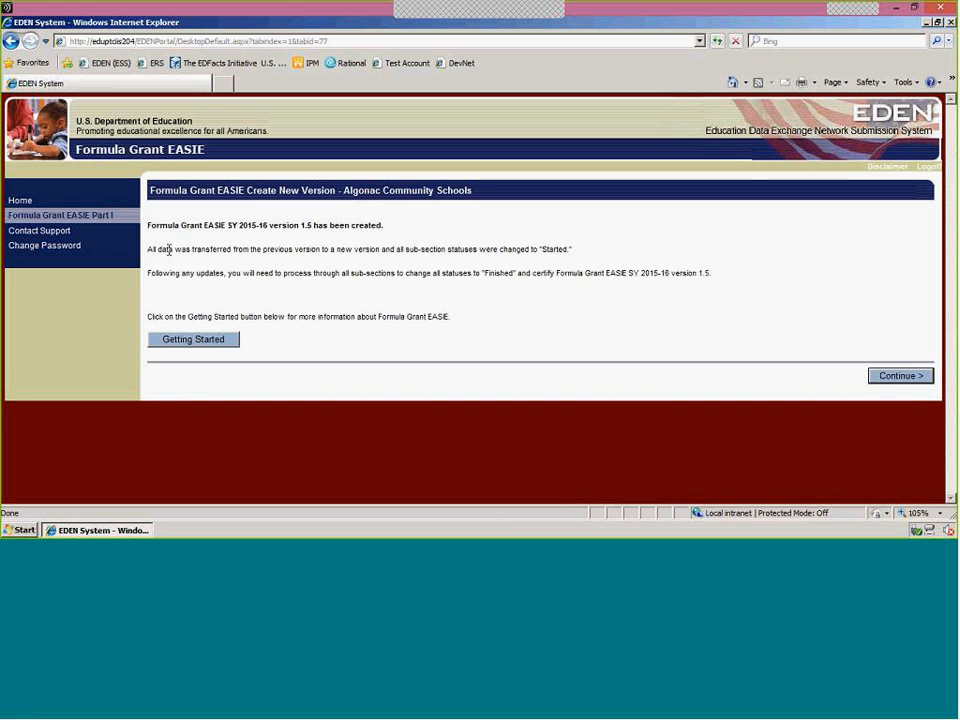
drag(147, 249, 603, 256)
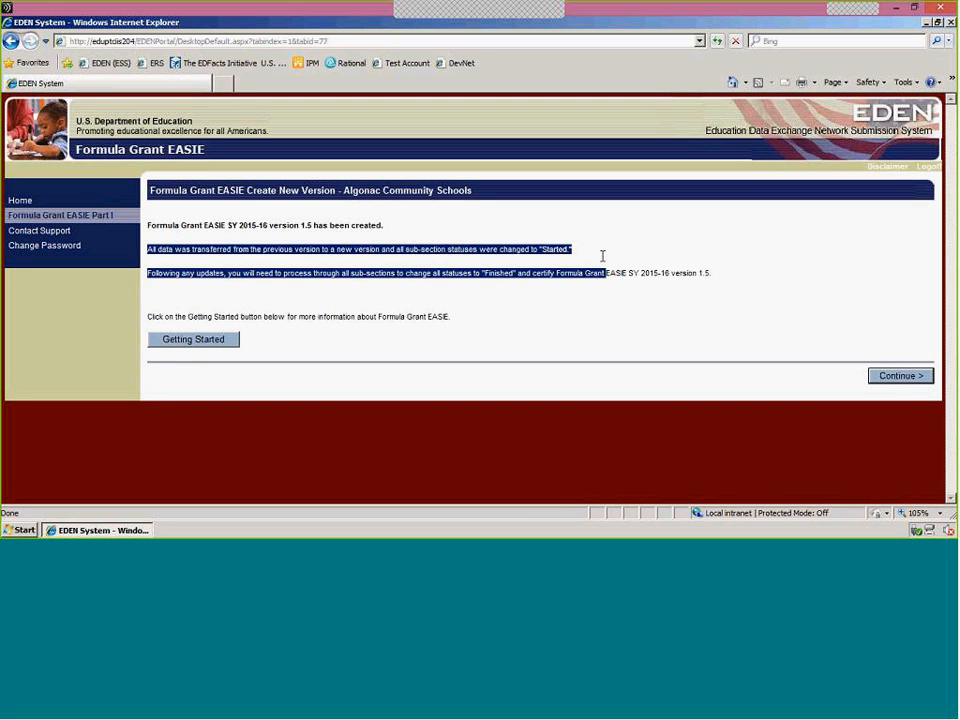
click(633, 378)
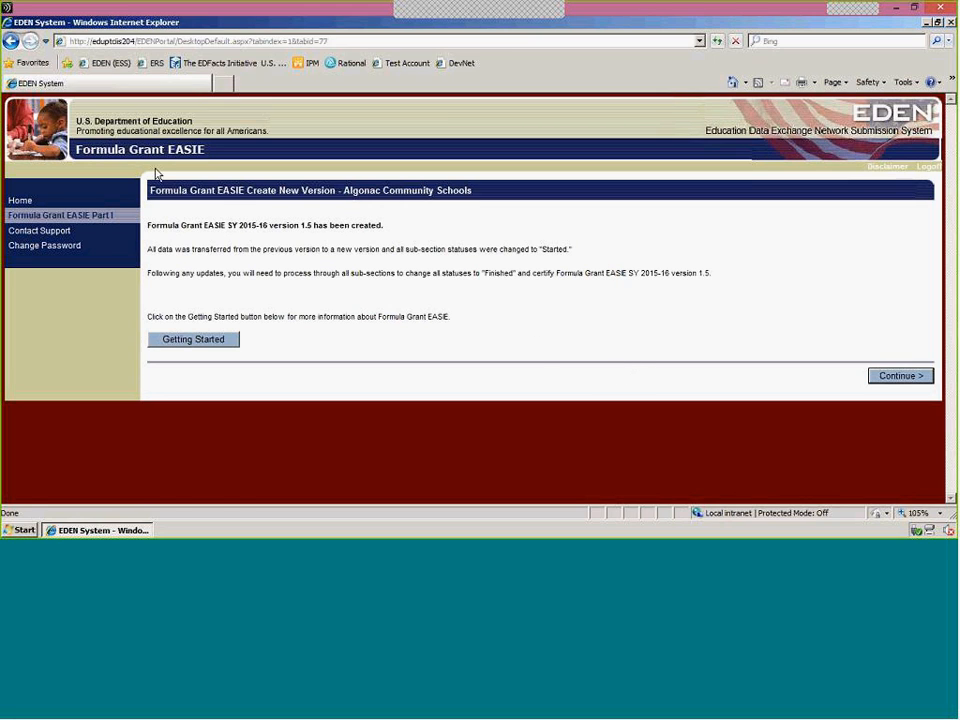
click(87, 222)
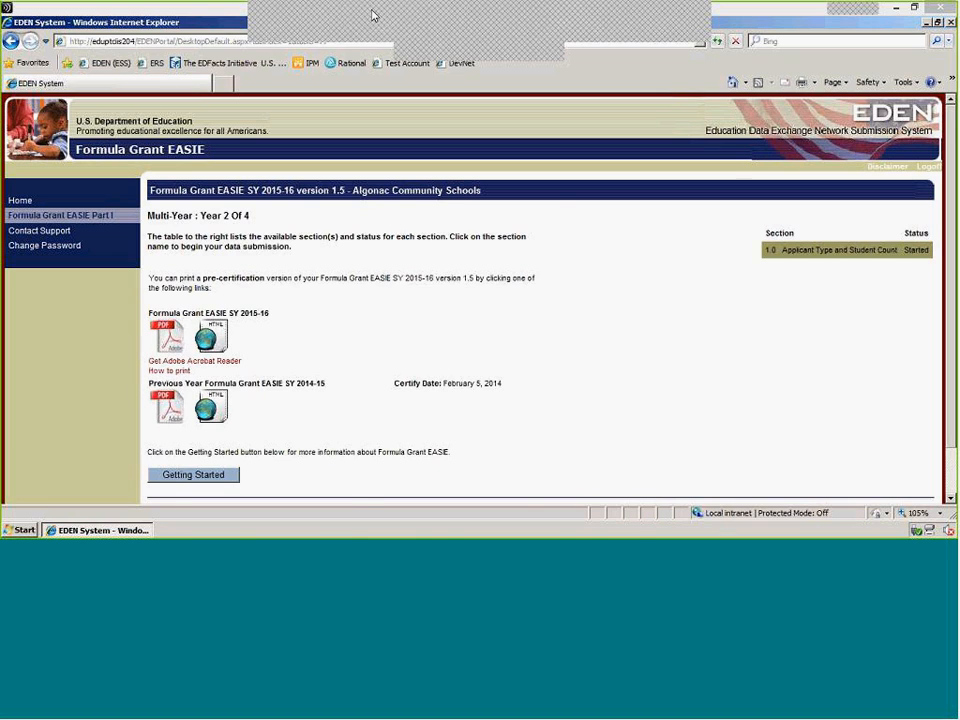
Switch to the presentation's Questions slide.
key(alt+Tab)
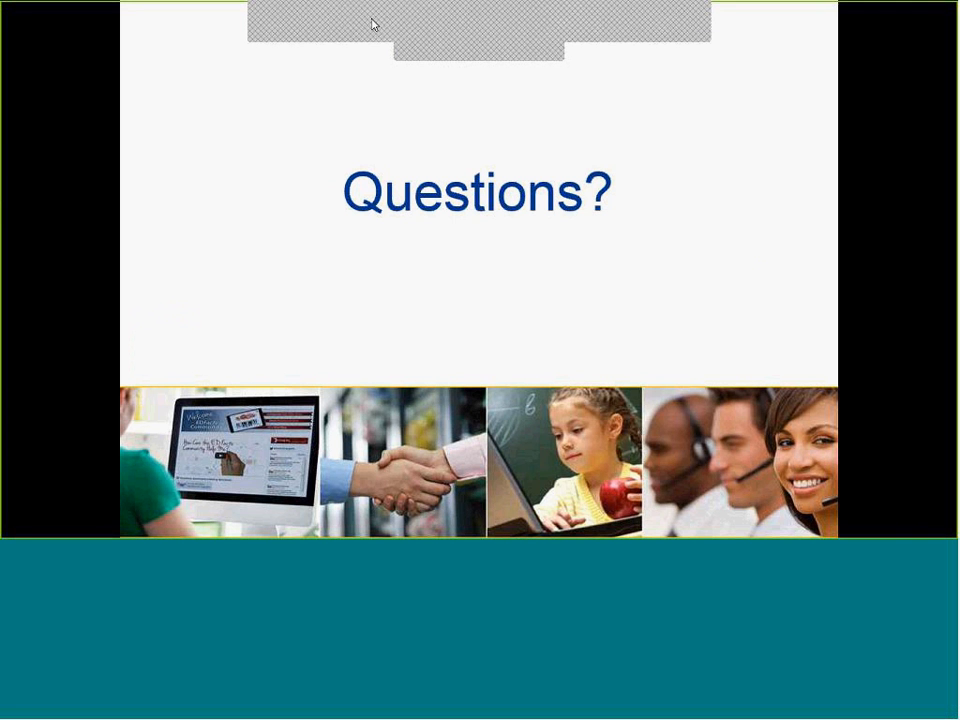